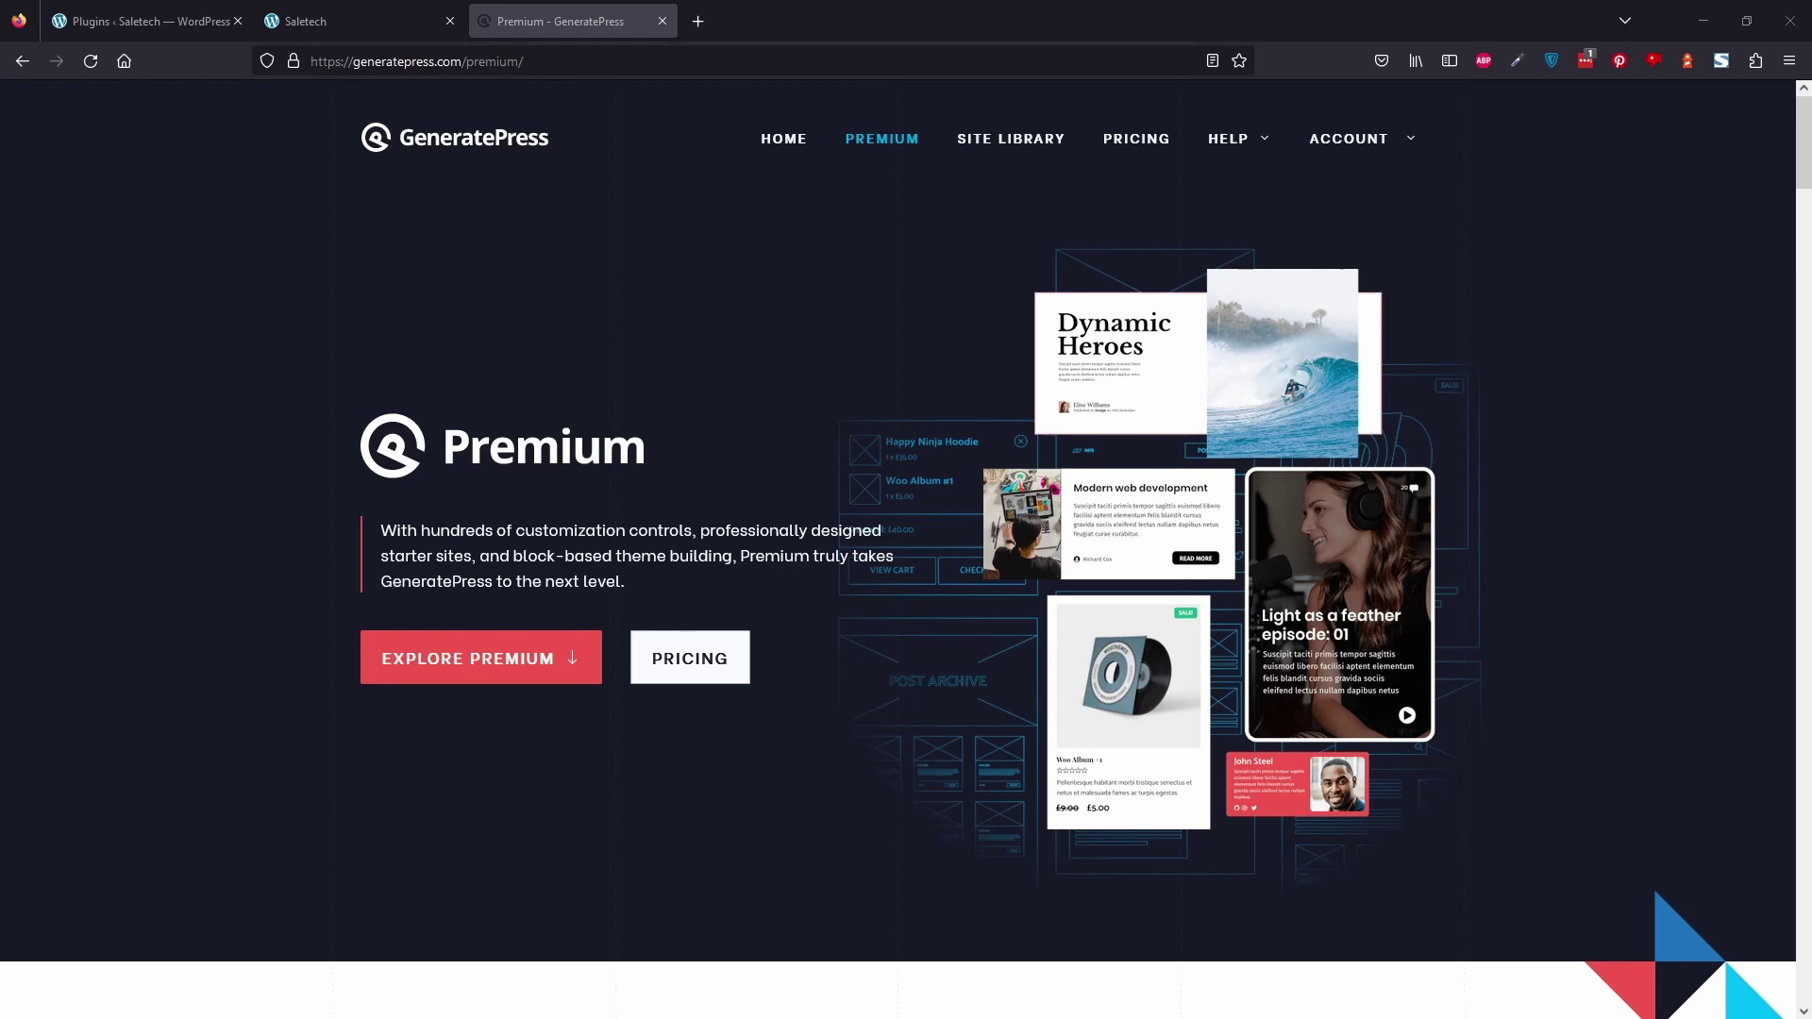
Switch to the Saletech site and reload its homepage to examine how the page loads without a fade-in effect.
{"action": "left_click", "coordinate": [426, 12]}
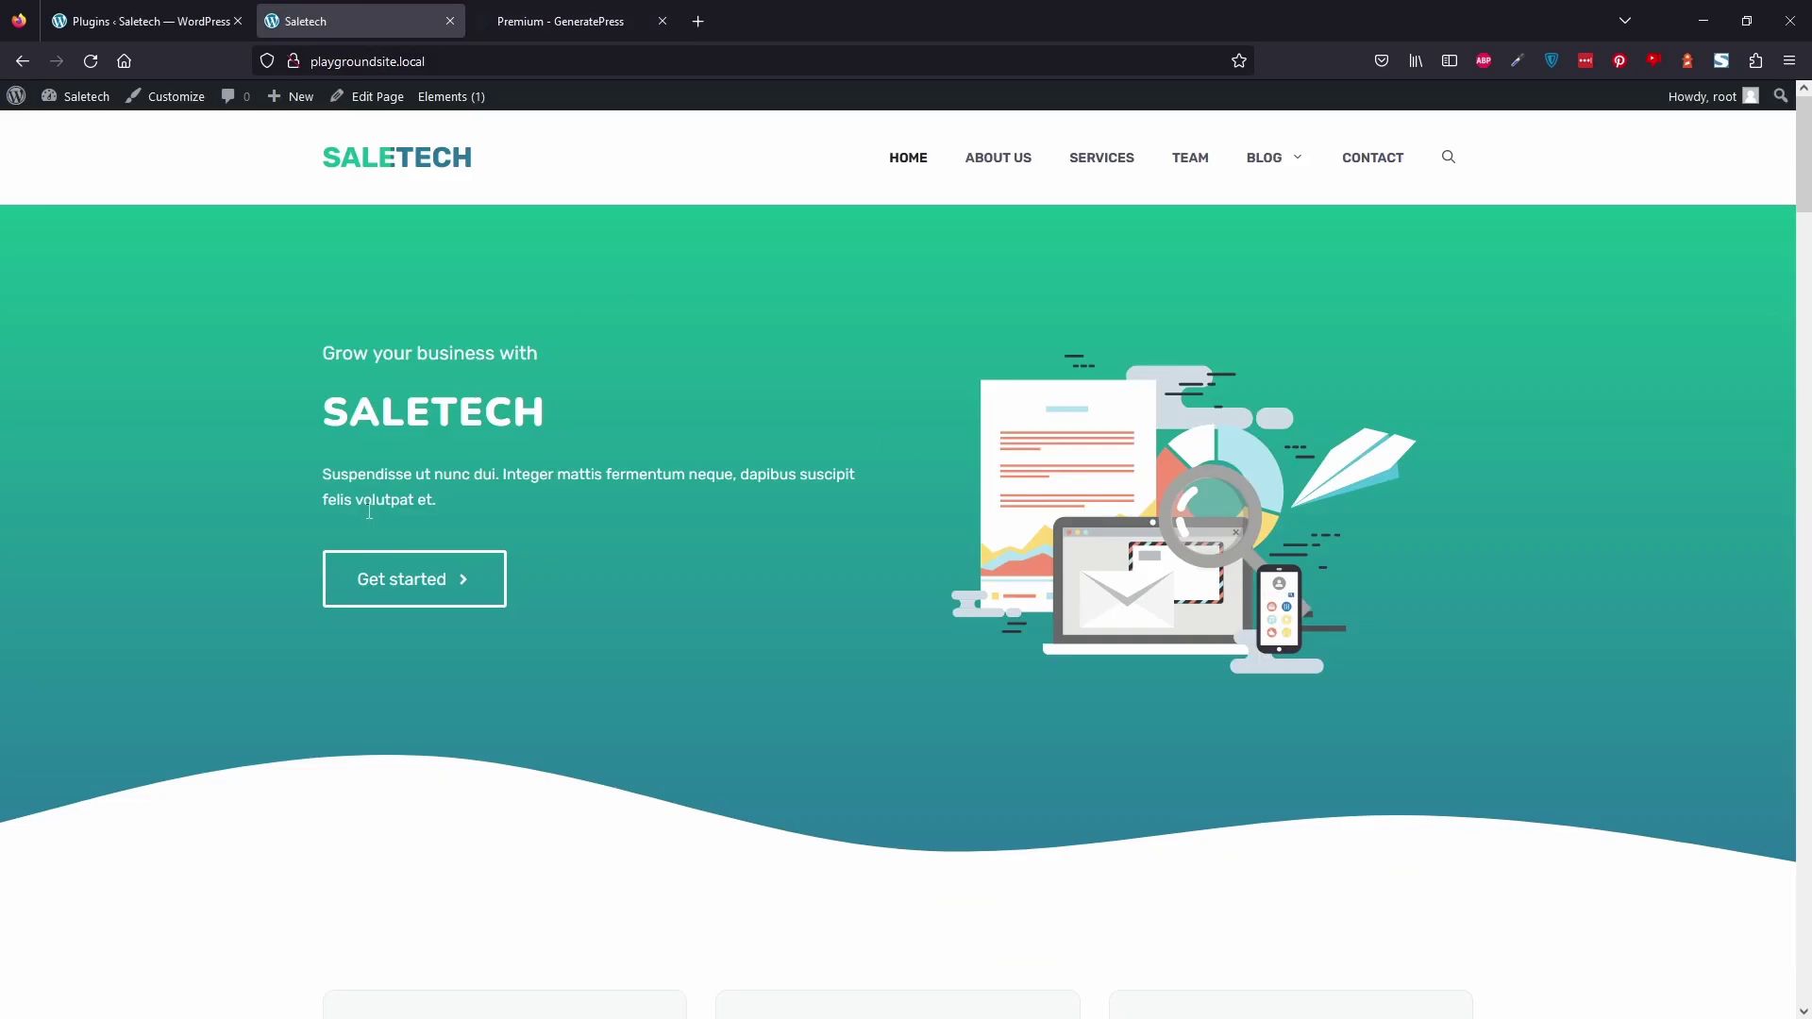
{"action": "left_click", "coordinate": [365, 167]}
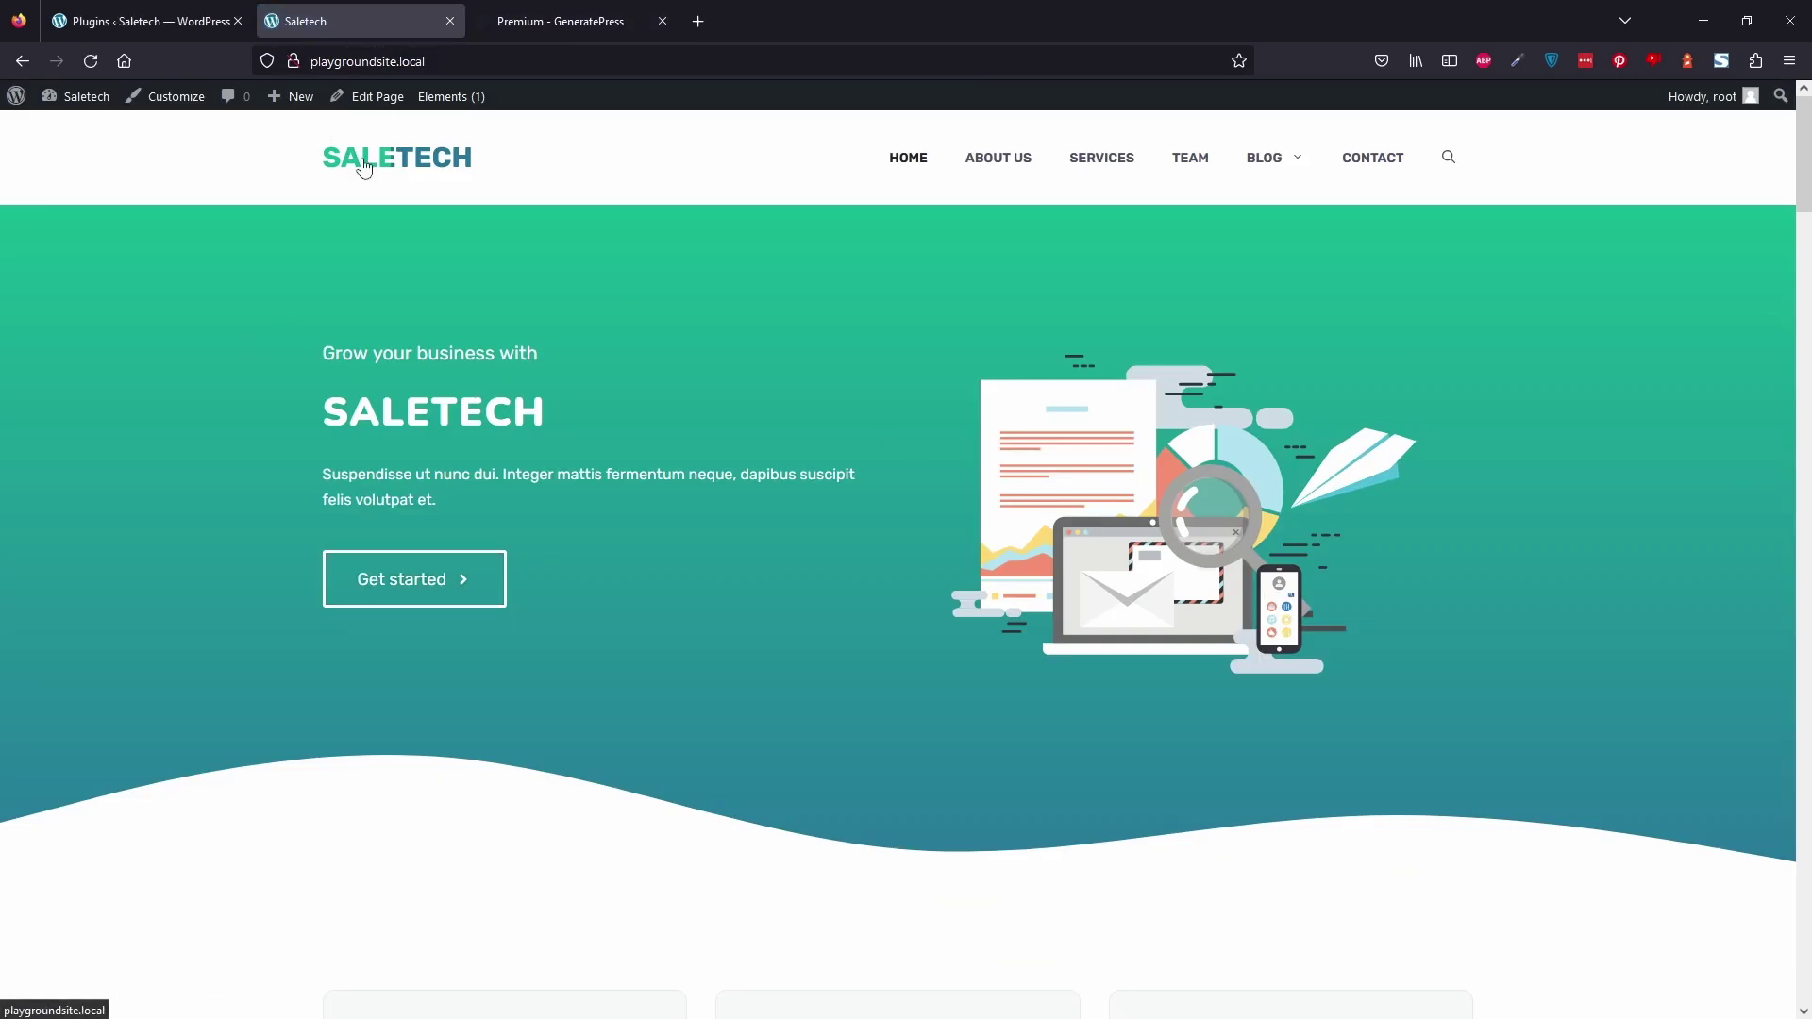
{"action": "left_click", "coordinate": [364, 167]}
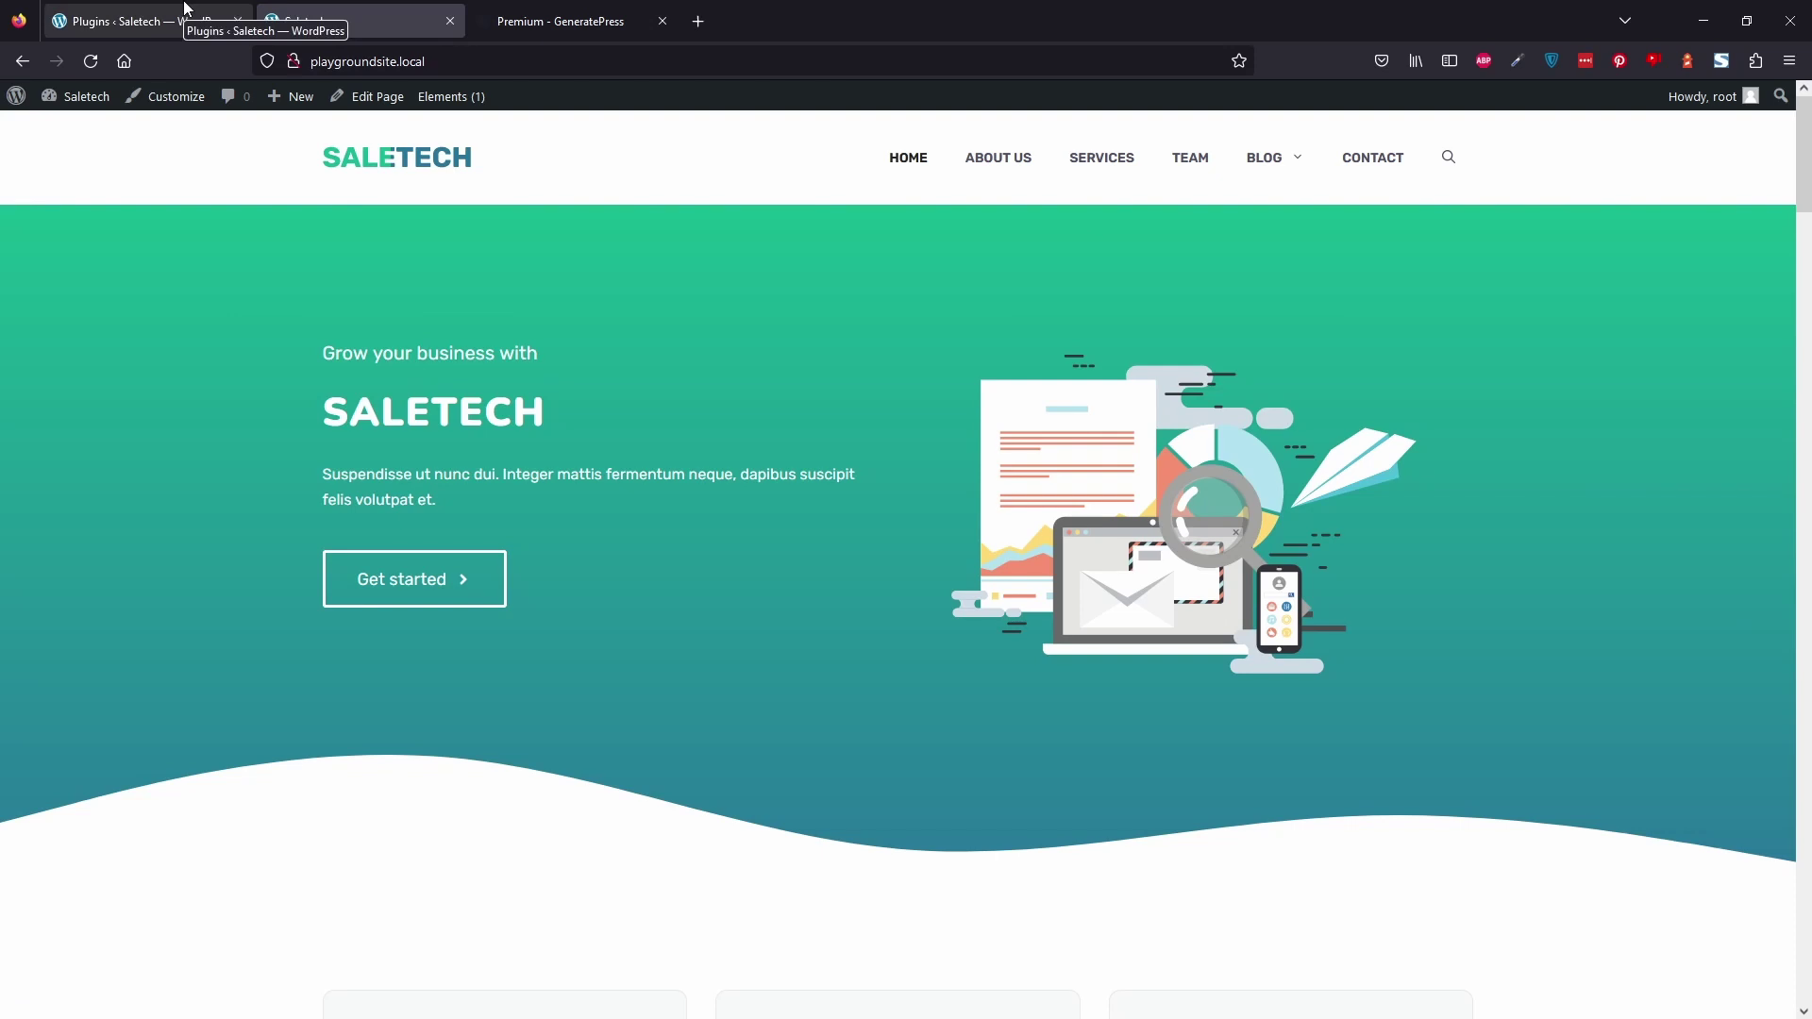
Create a new GeneratePress element of type Hook in the site's WordPress admin.
{"action": "left_click", "coordinate": [185, 9]}
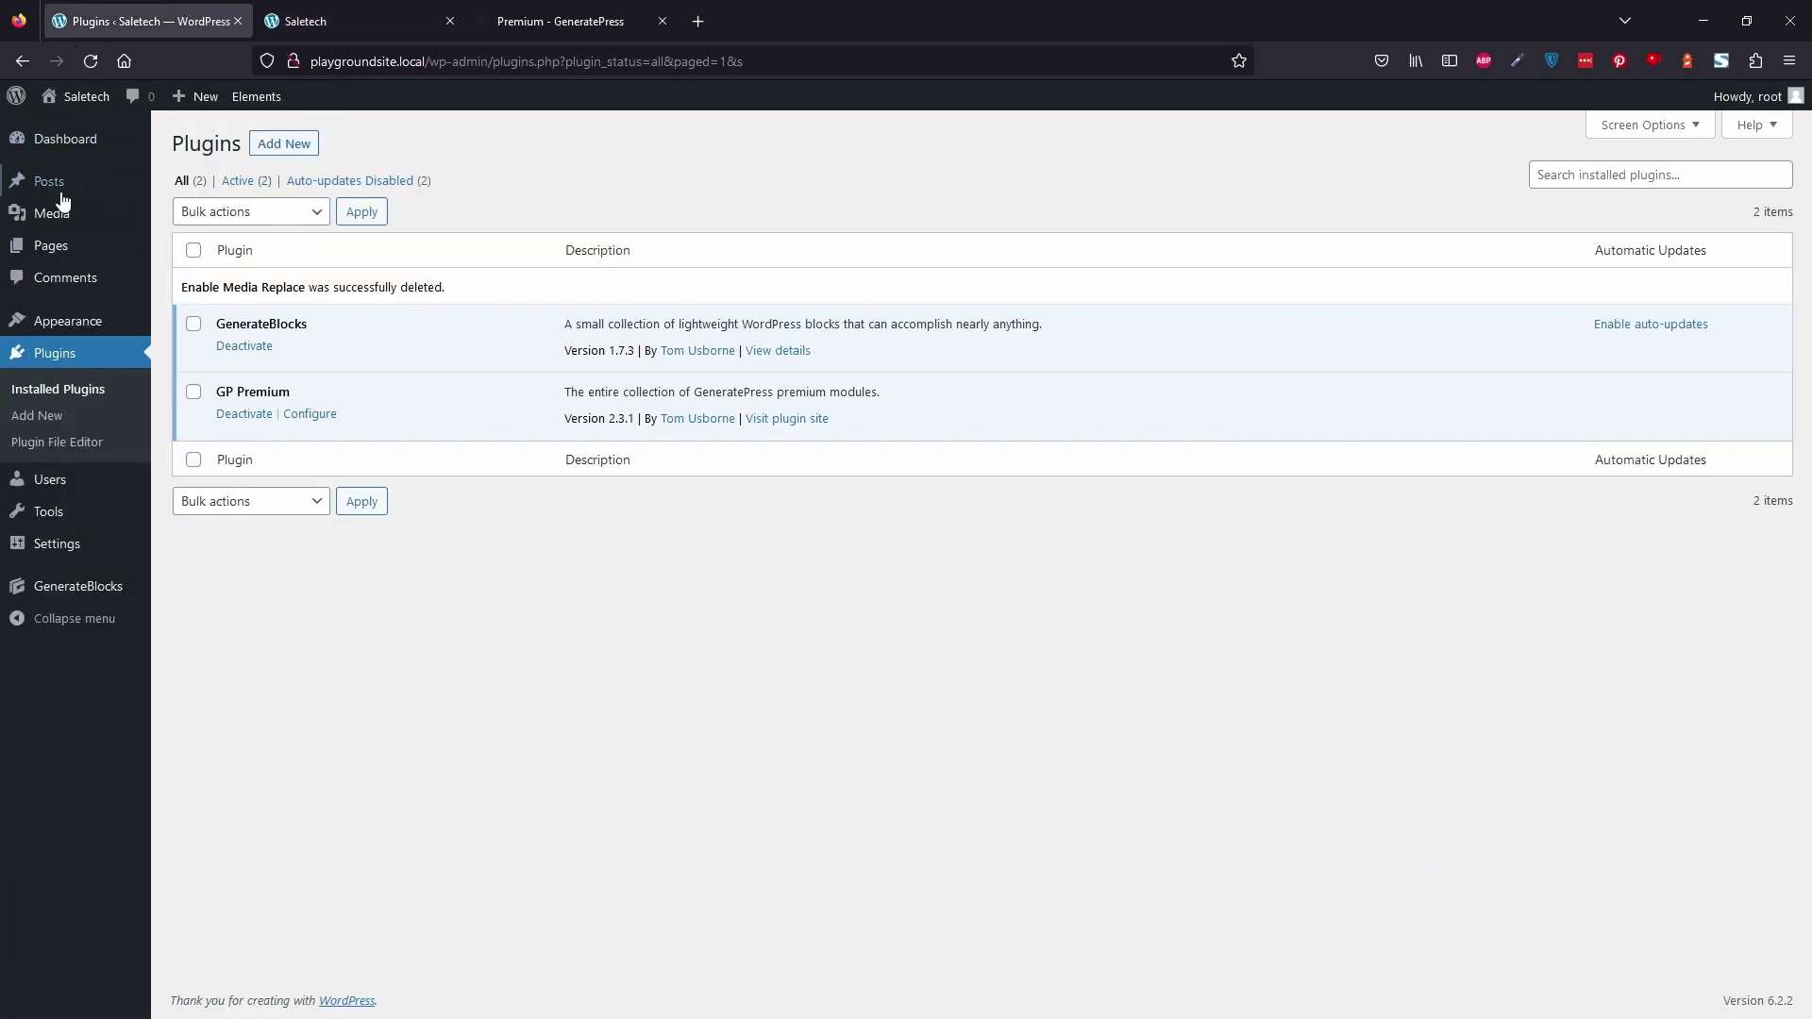
{"action": "mouse_move", "coordinate": [71, 325]}
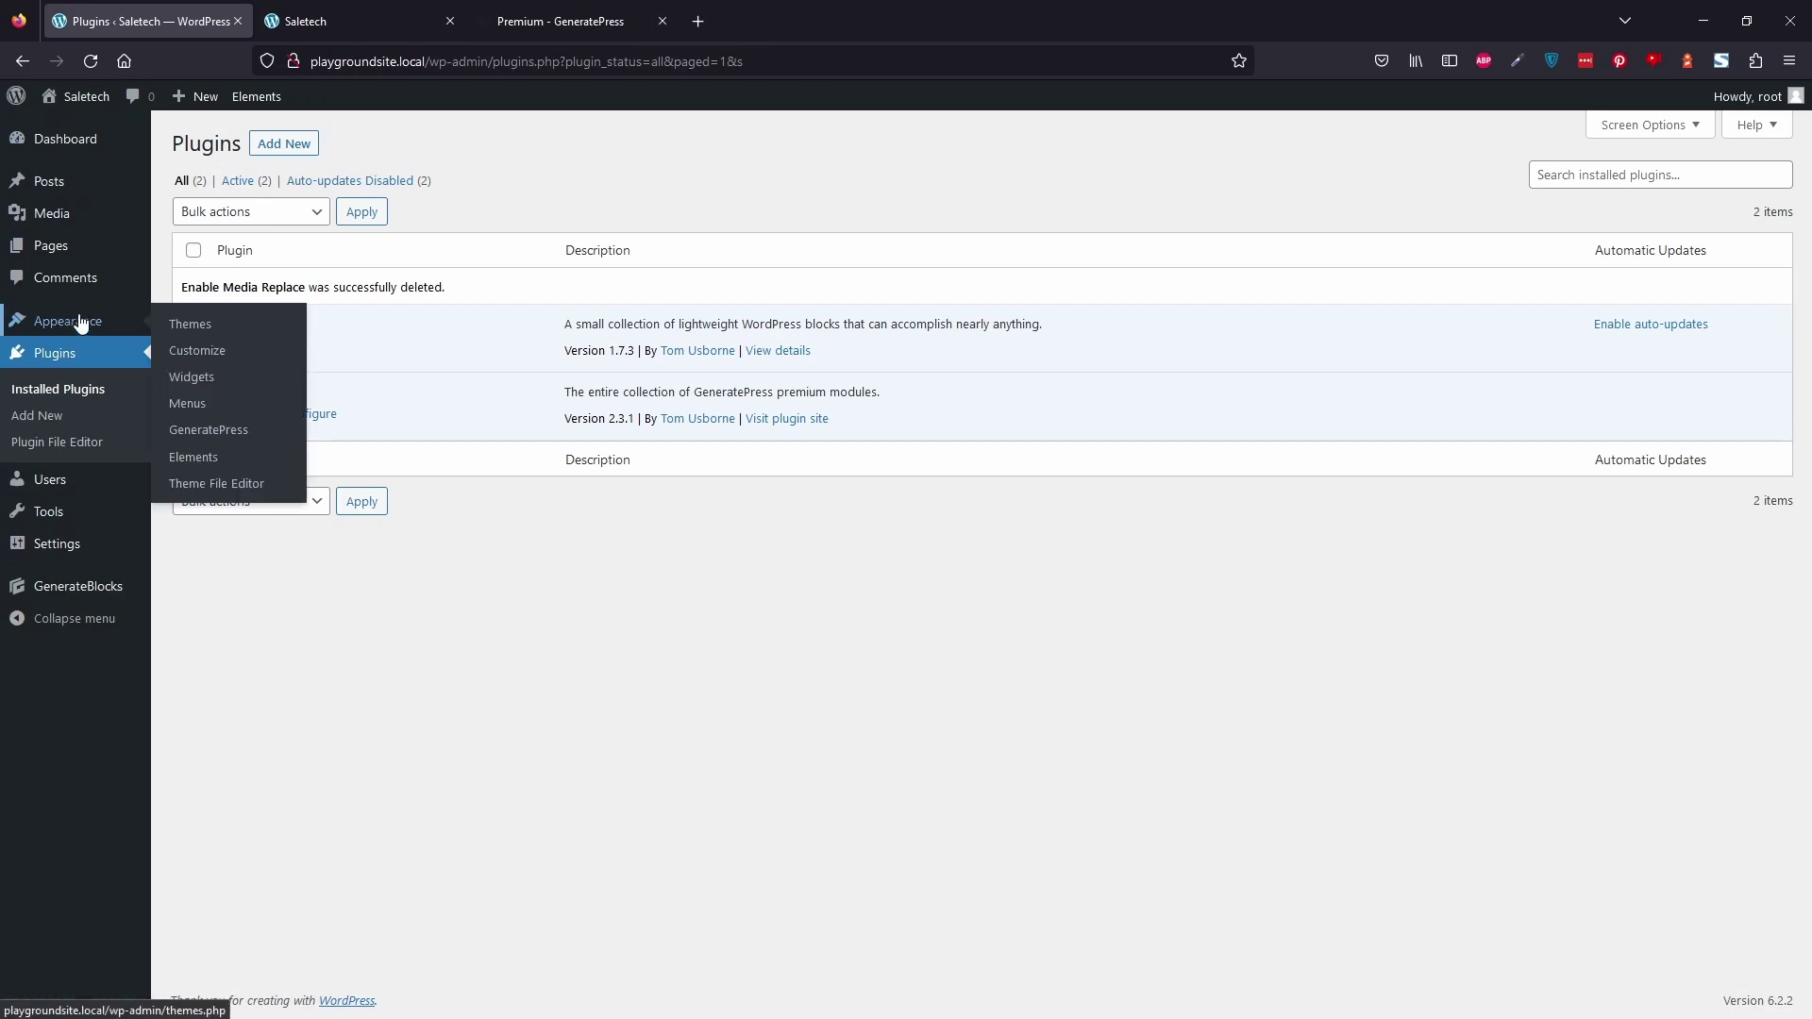
{"action": "left_click", "coordinate": [188, 458]}
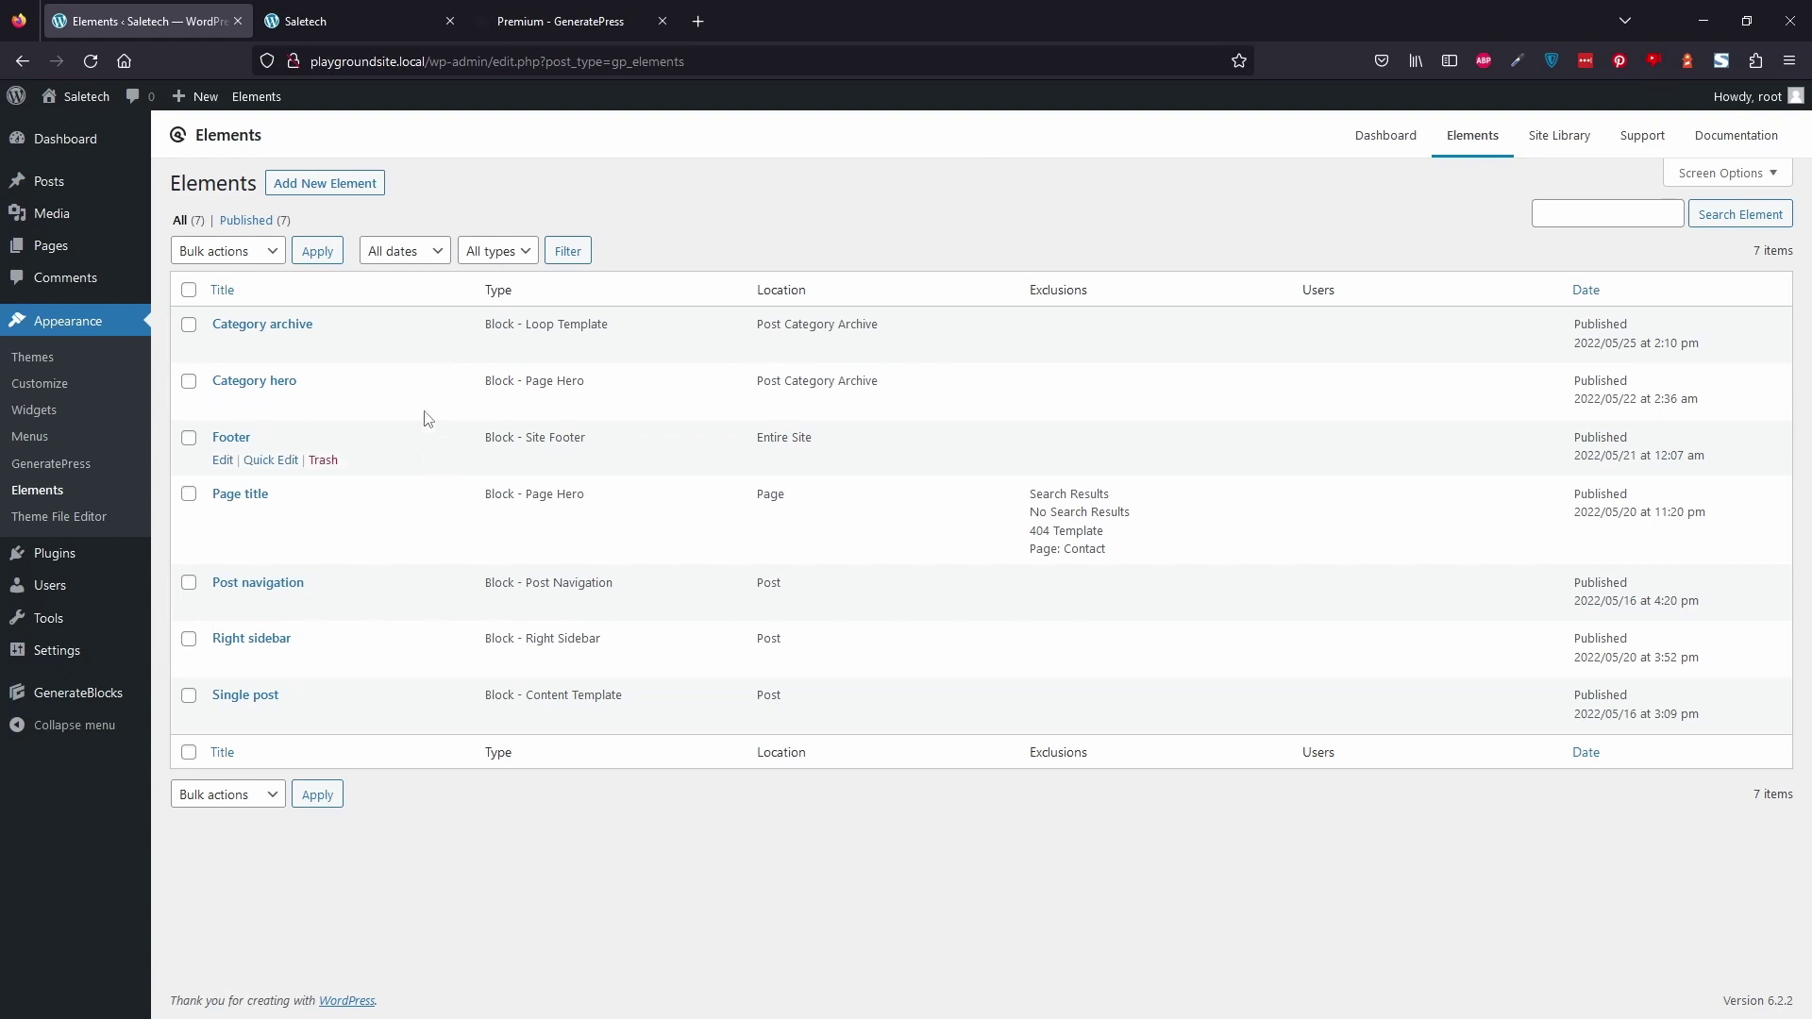
{"action": "left_click", "coordinate": [348, 185]}
{"action": "left_click", "coordinate": [834, 562]}
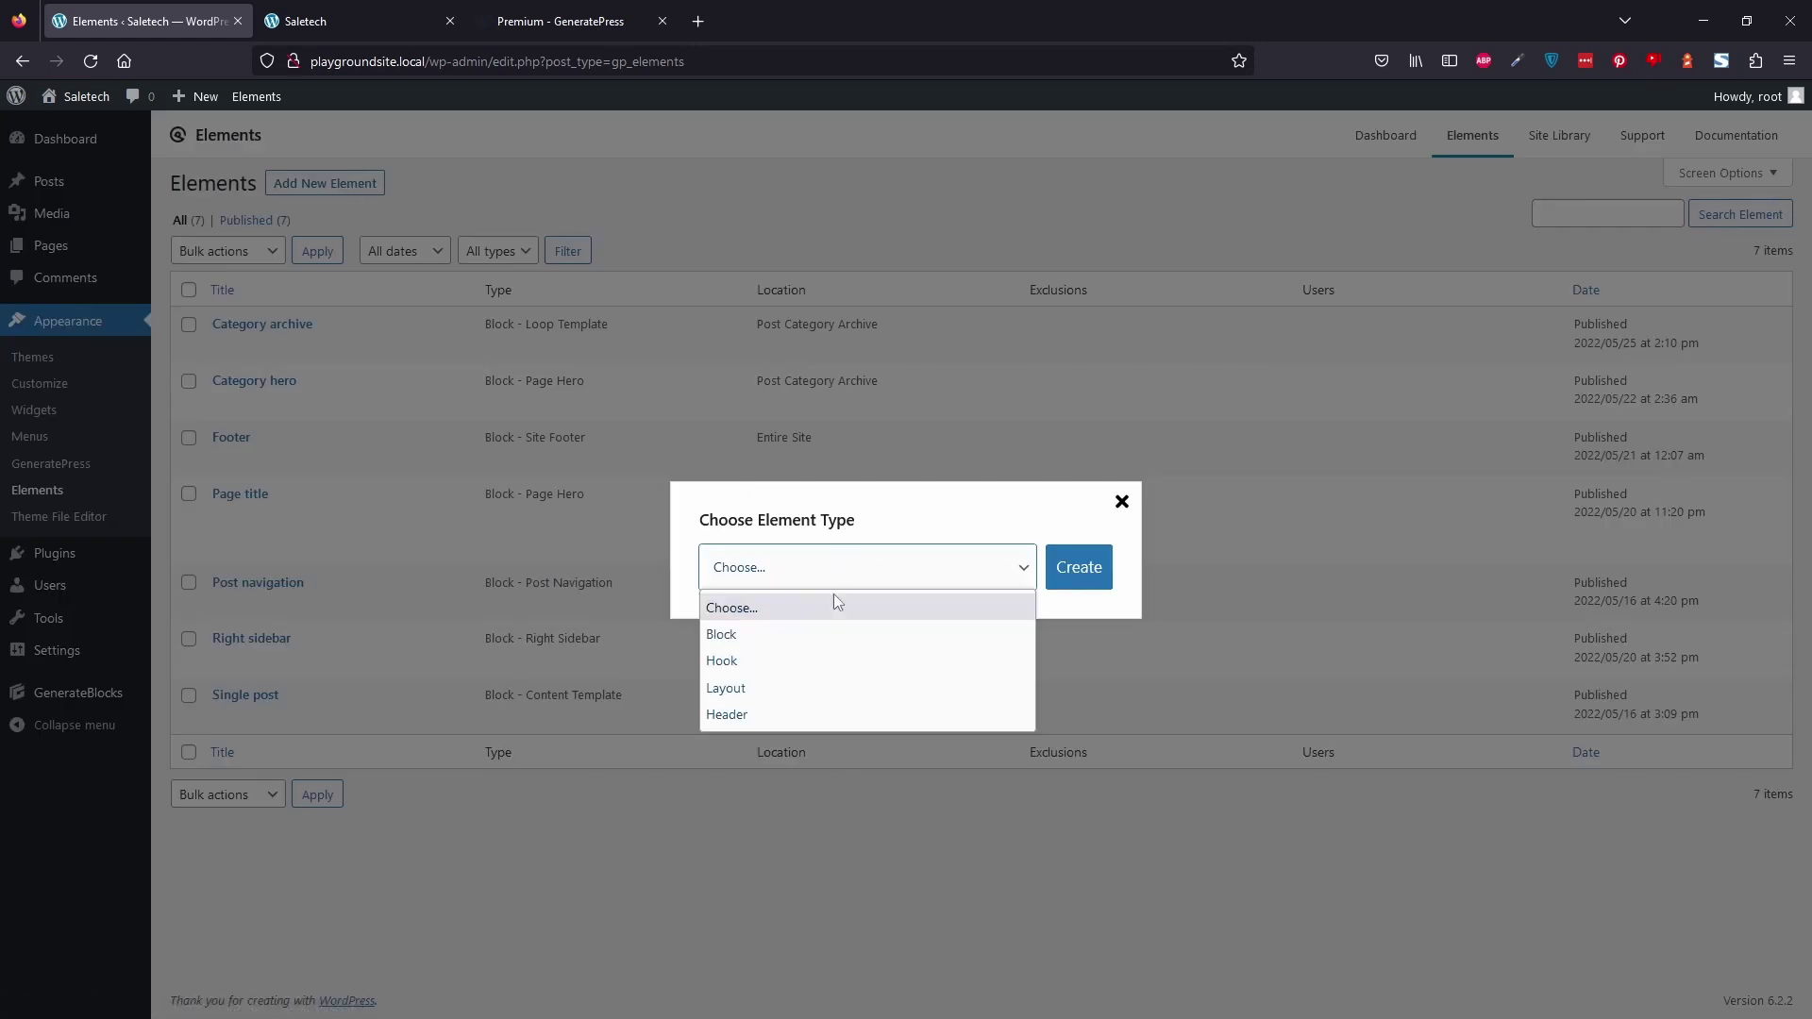
{"action": "left_click", "coordinate": [826, 662]}
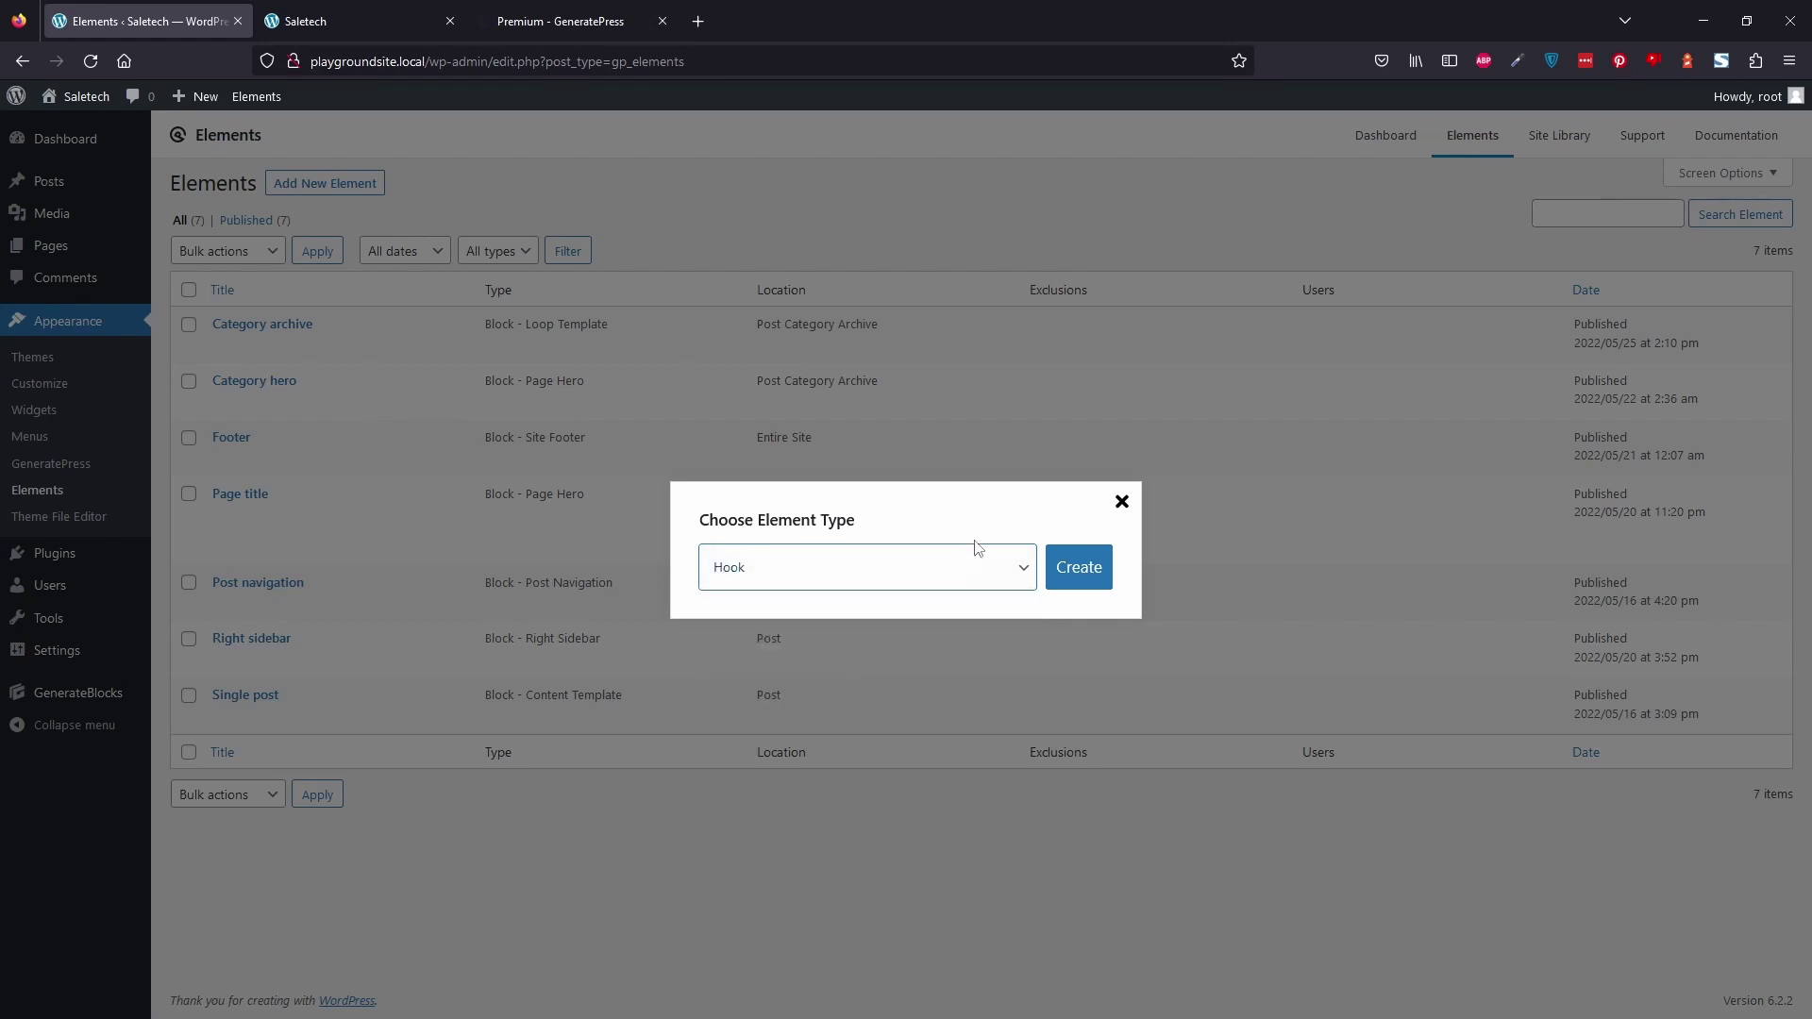
{"action": "left_click", "coordinate": [1108, 571]}
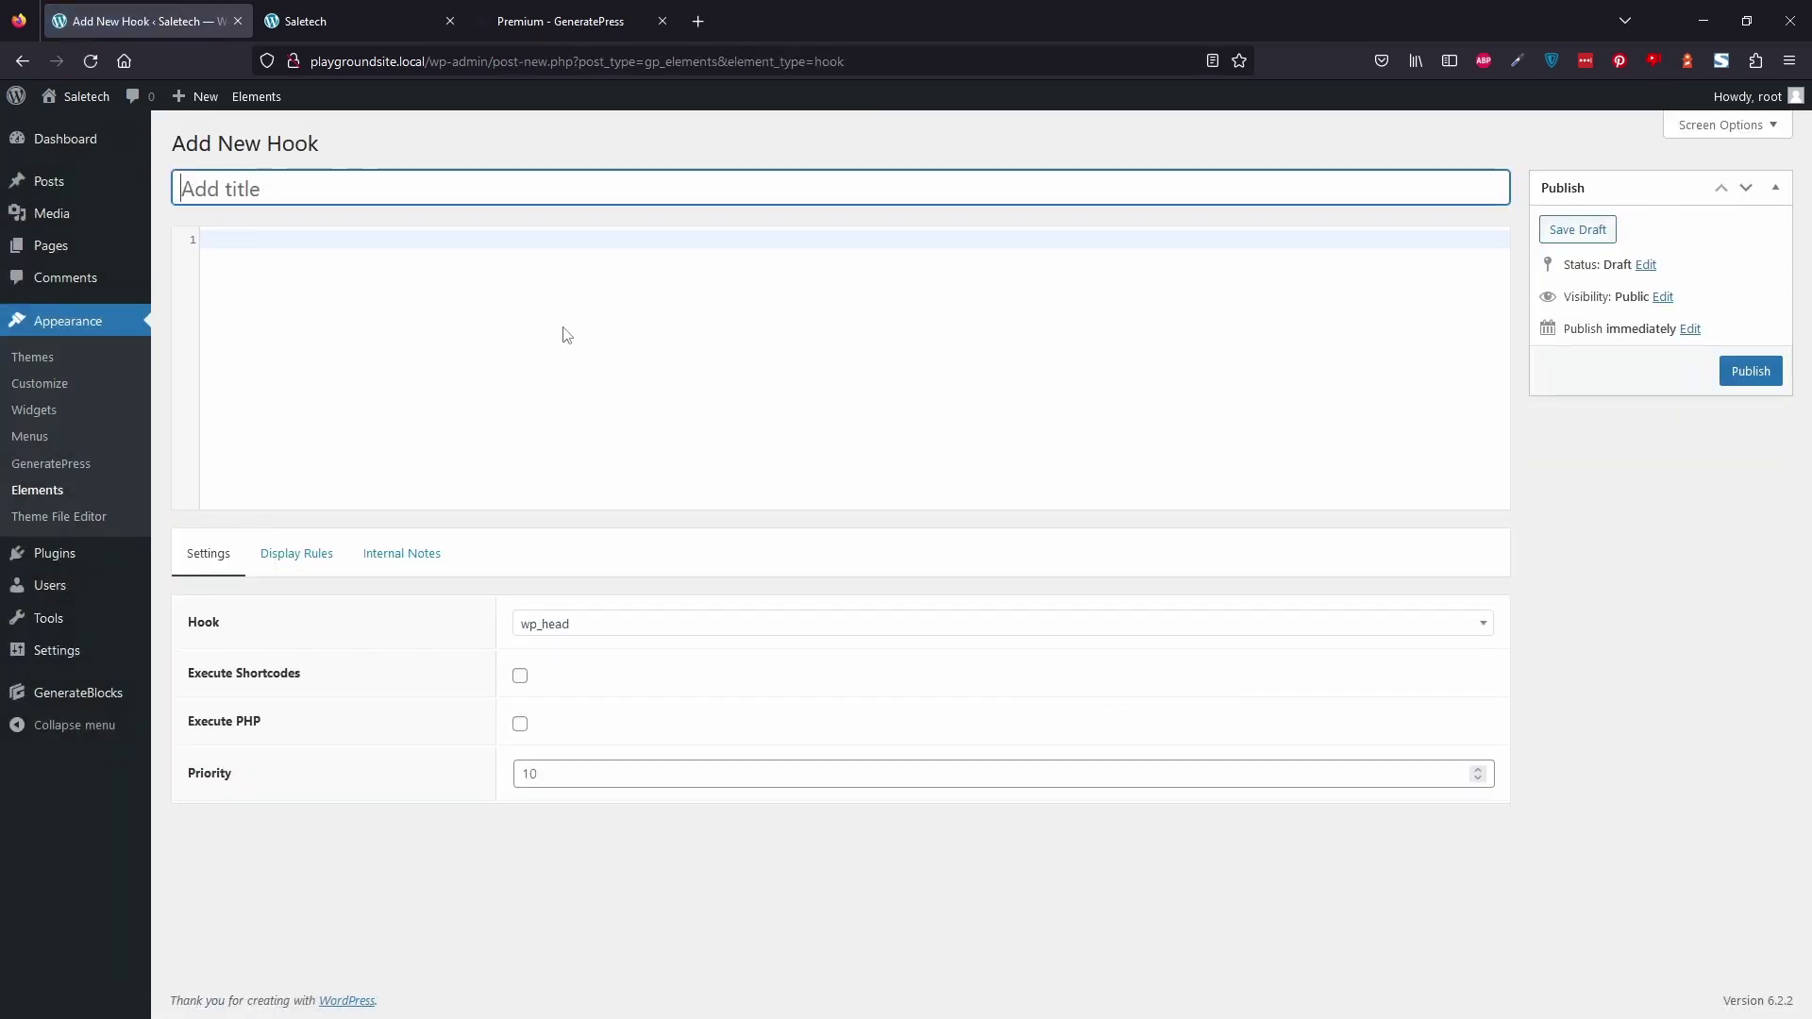
Title the hook "Fade in effect" and insert CSS giving .site opacity 0 with a 2s ease-in-out transition, plus a DOMContentLoaded script setting opacity to 1.
{"action": "type", "text": "Fade in effect"}
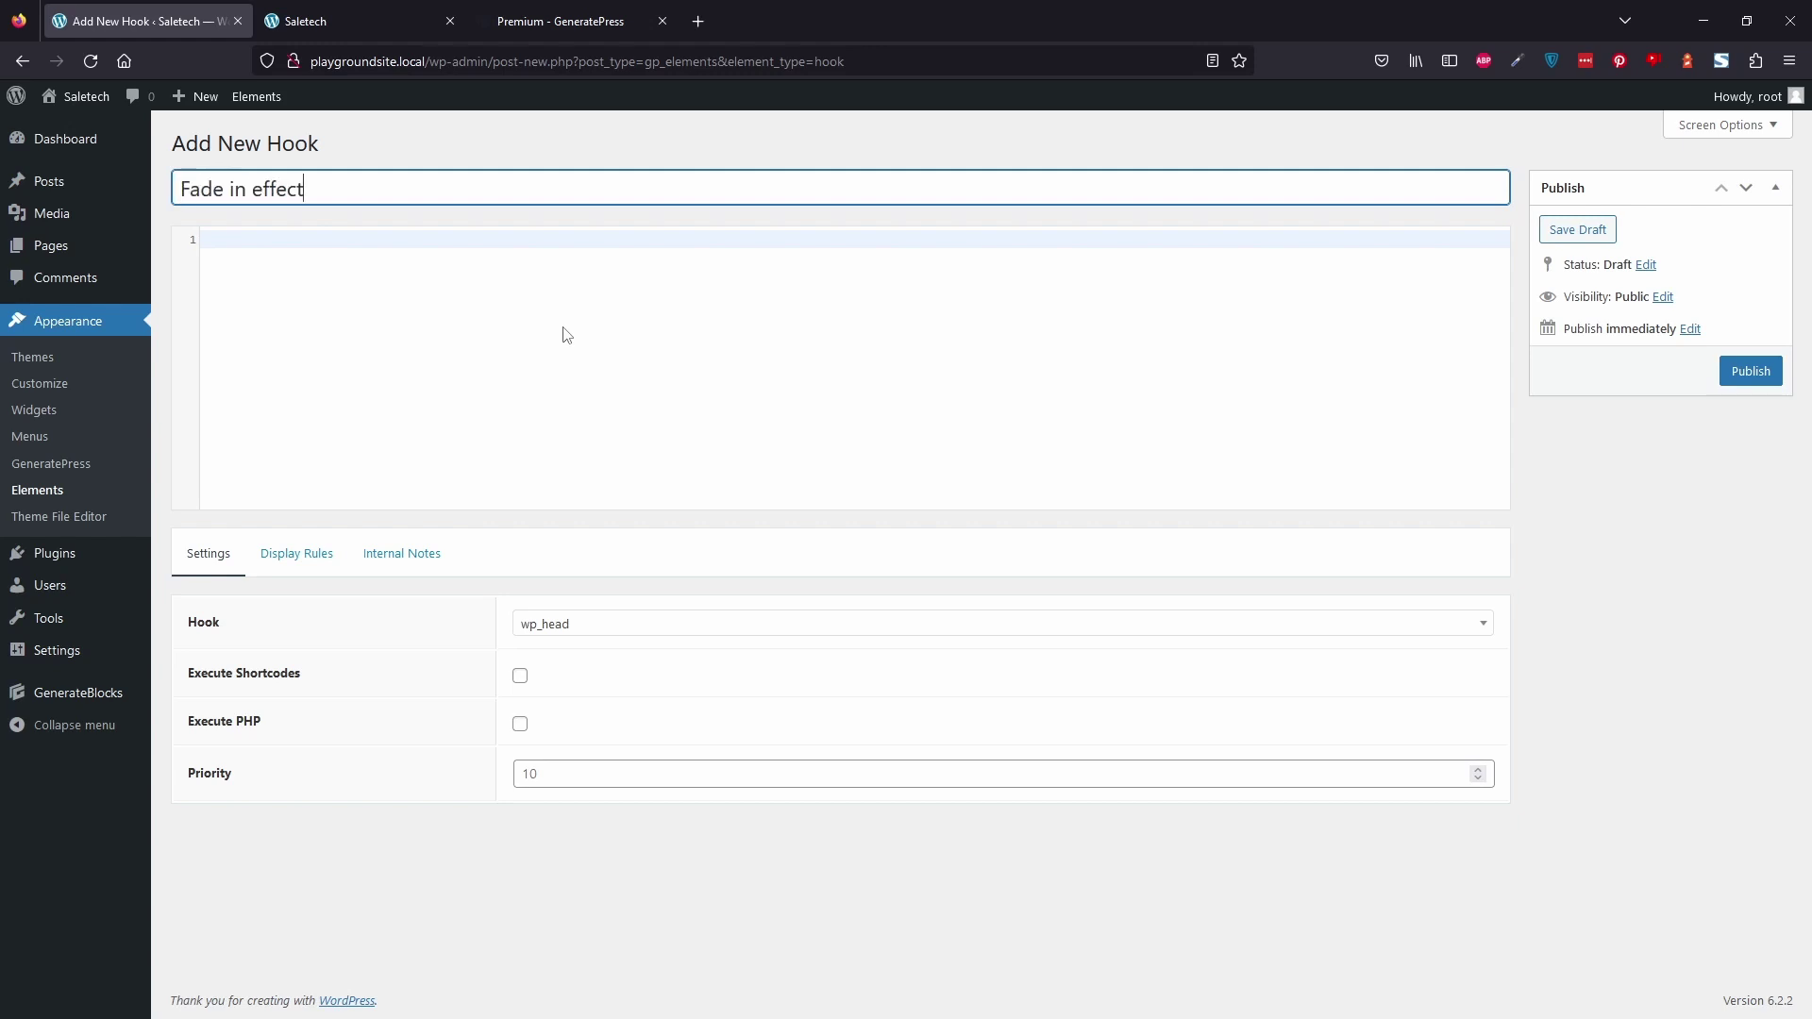
{"action": "left_click", "coordinate": [564, 247]}
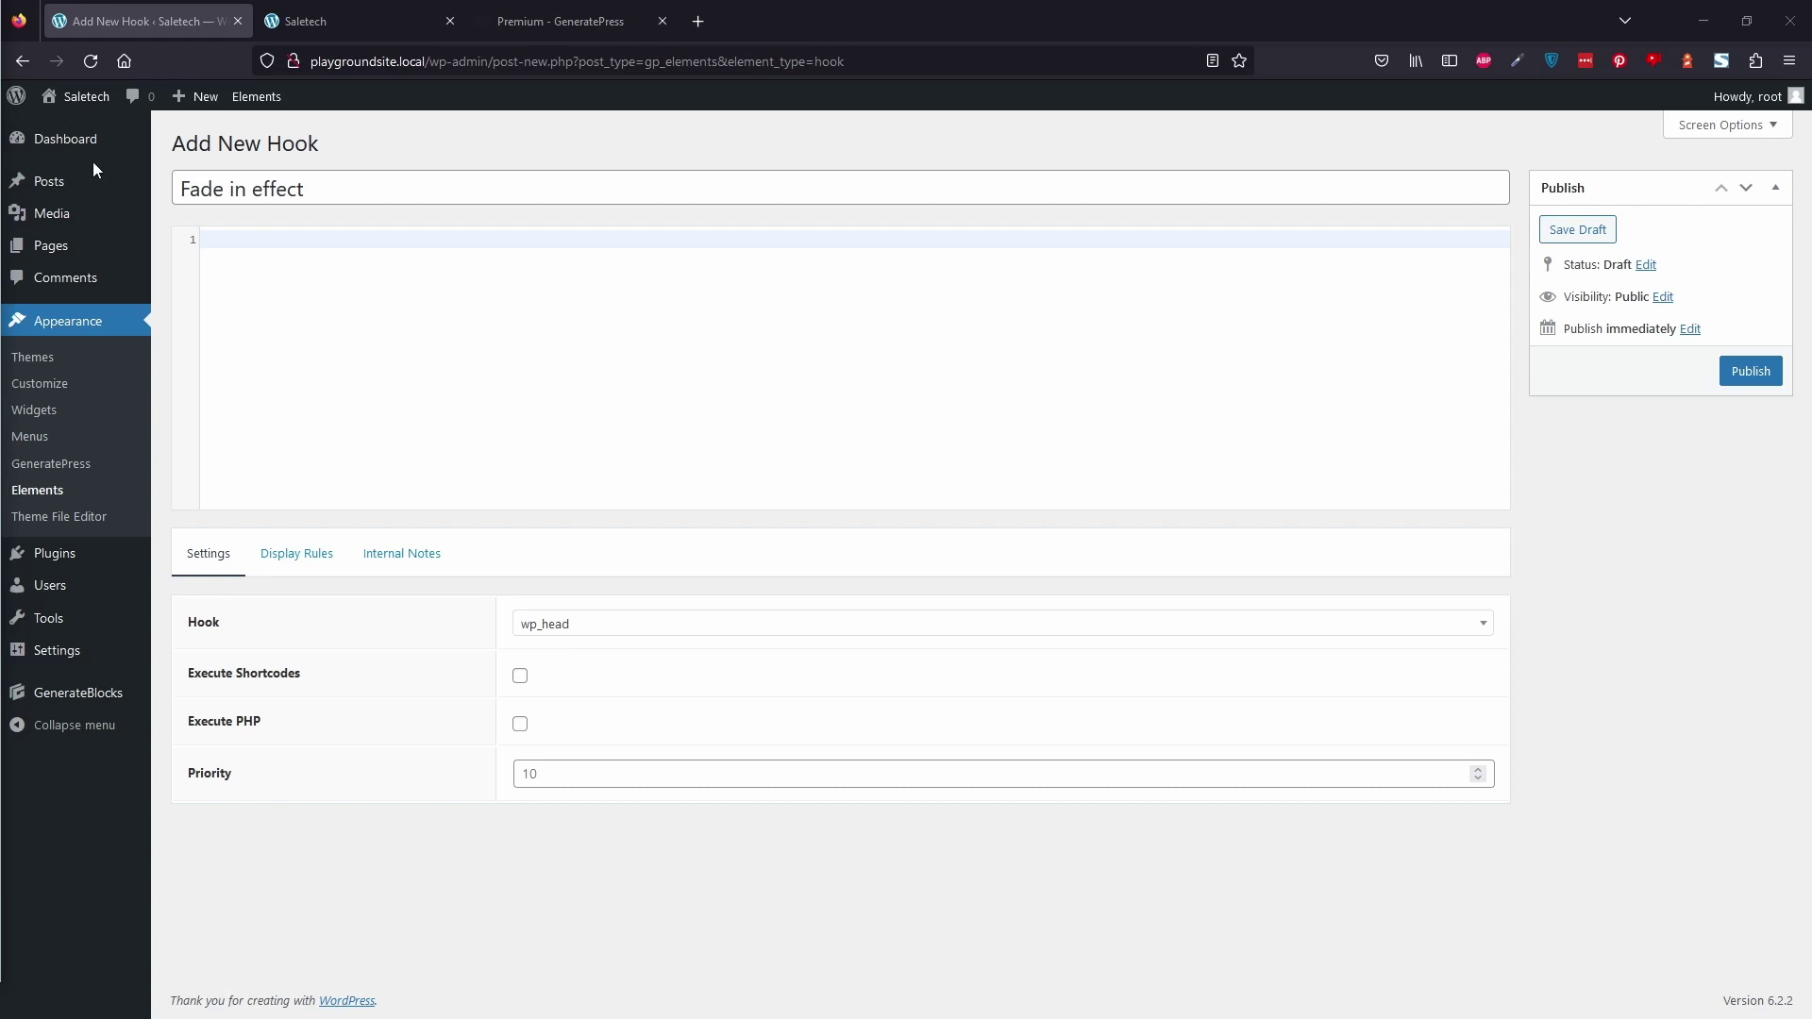
{"action": "type", "text": "<style>     /* CSS for the fade-in effect */     .site {       opacity: 0;       transition: opacity 2s ease-in-out;     } </style>  <script>     // JavaScript to trigger the fade-in effect     window.addEventListener(\"DOMContentLoaded\", function(event) {       var body = document.querySelector(\".site\");       body.style.opacity = 1;     }); </script>"}
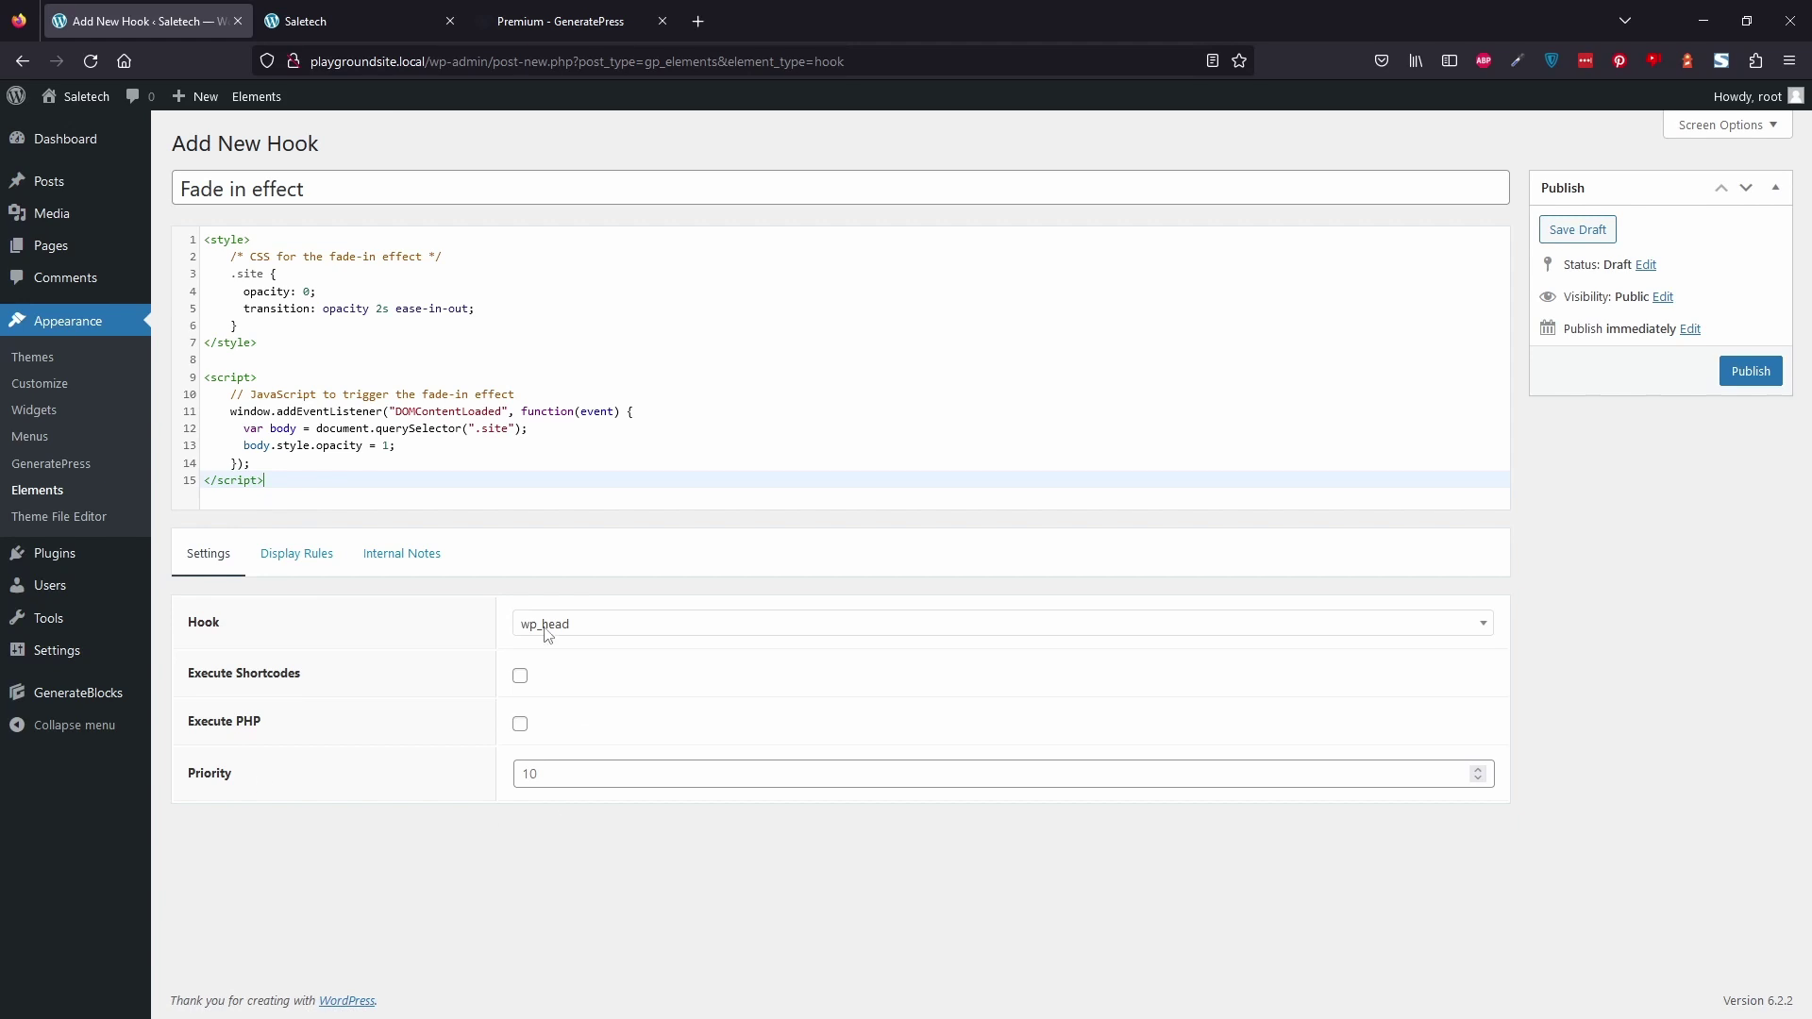
Set the hook to wp_footer and its display location to Entire Site.
{"action": "left_click", "coordinate": [620, 629]}
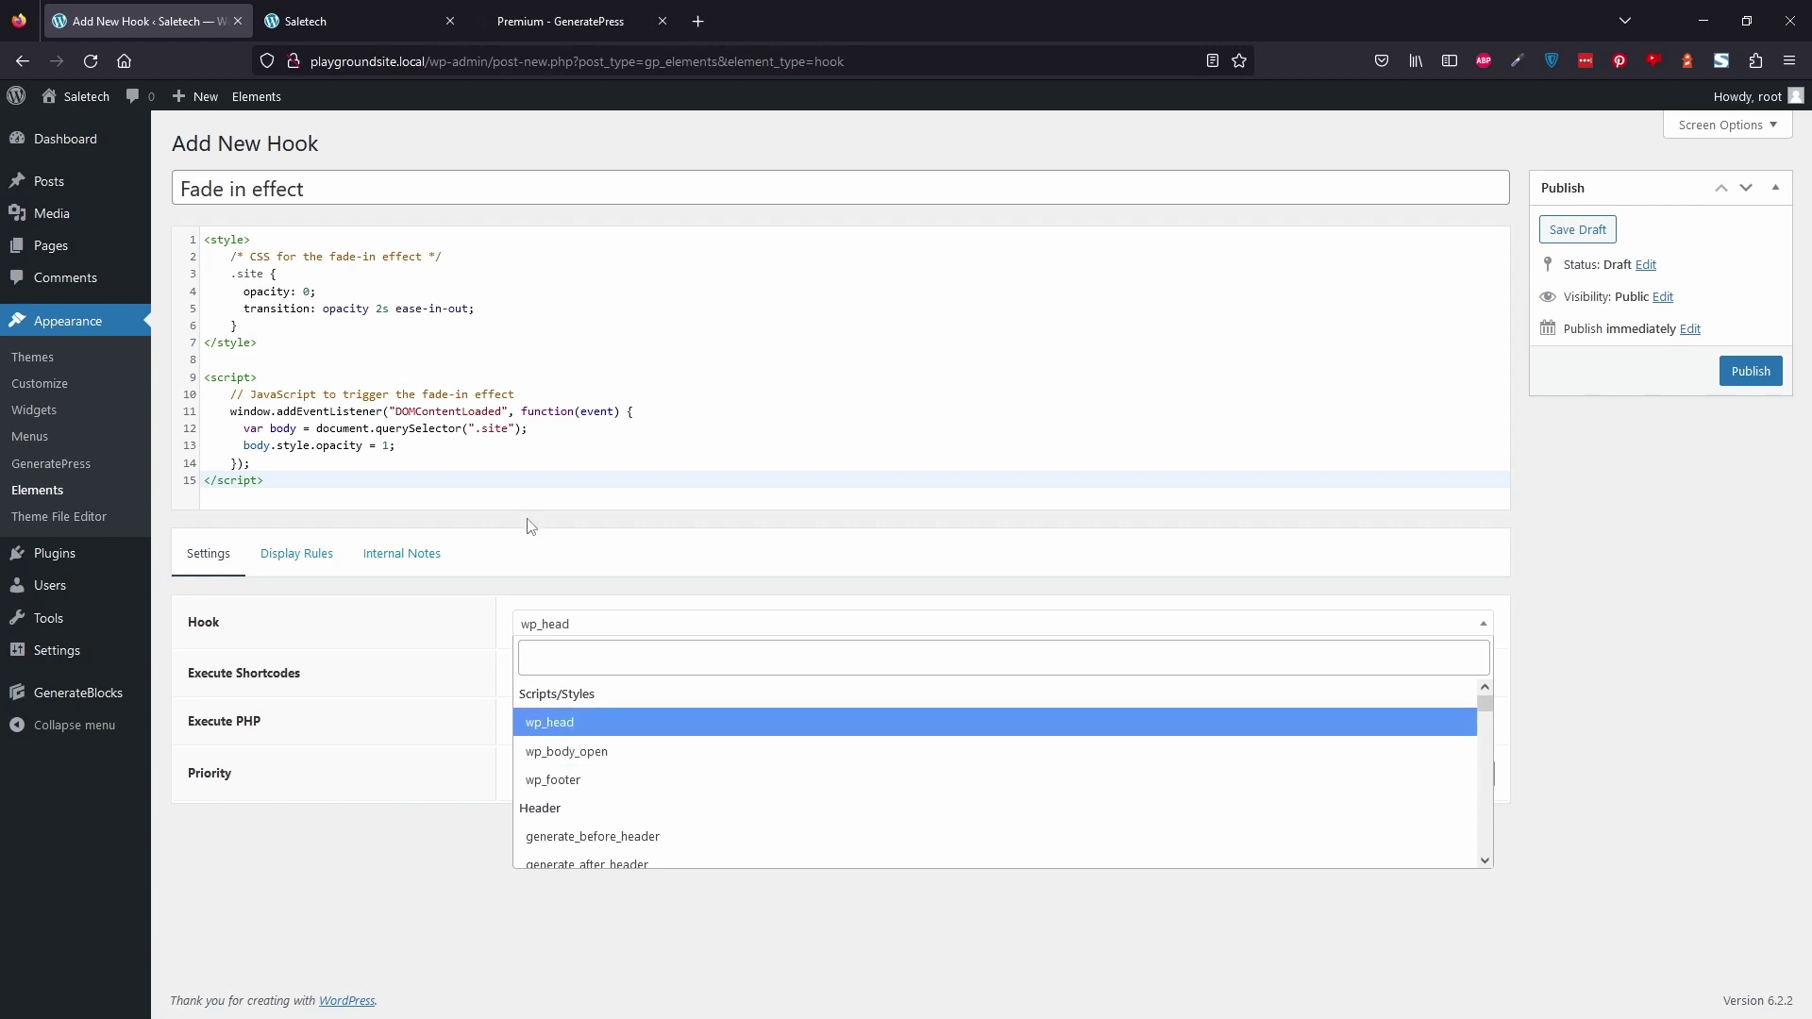
{"action": "left_click", "coordinate": [653, 782]}
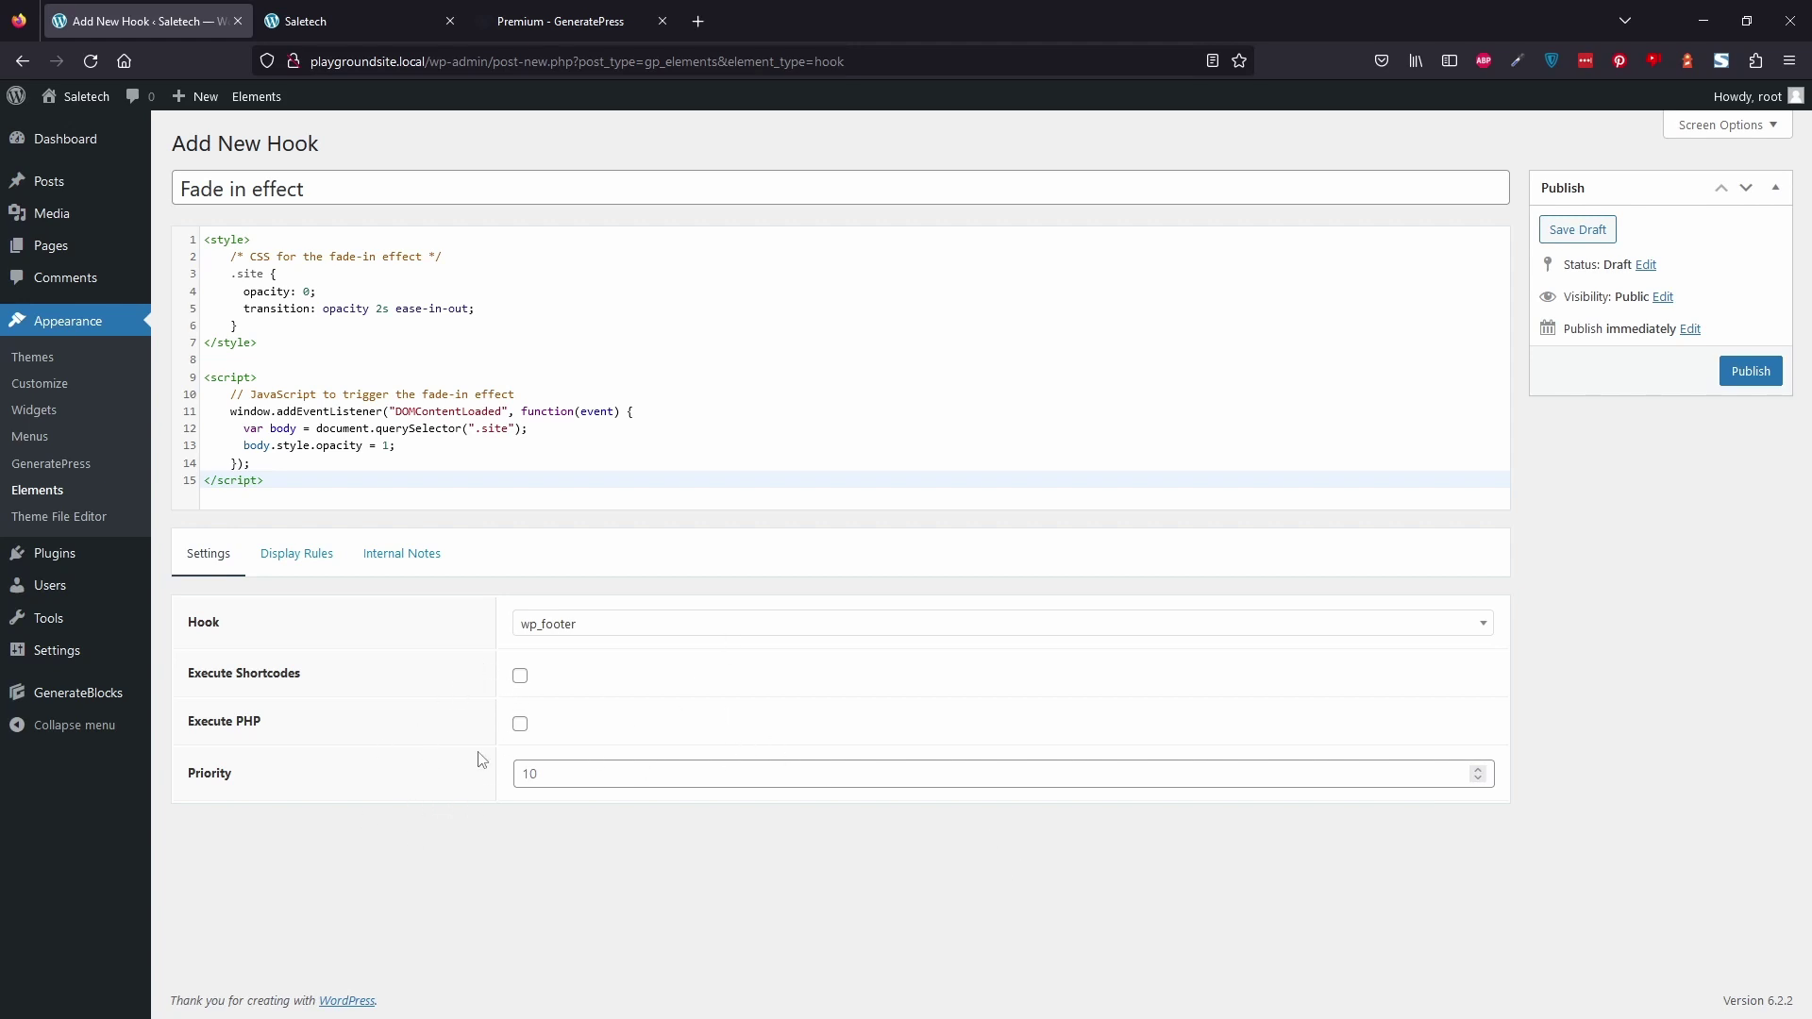
{"action": "left_click", "coordinate": [310, 564]}
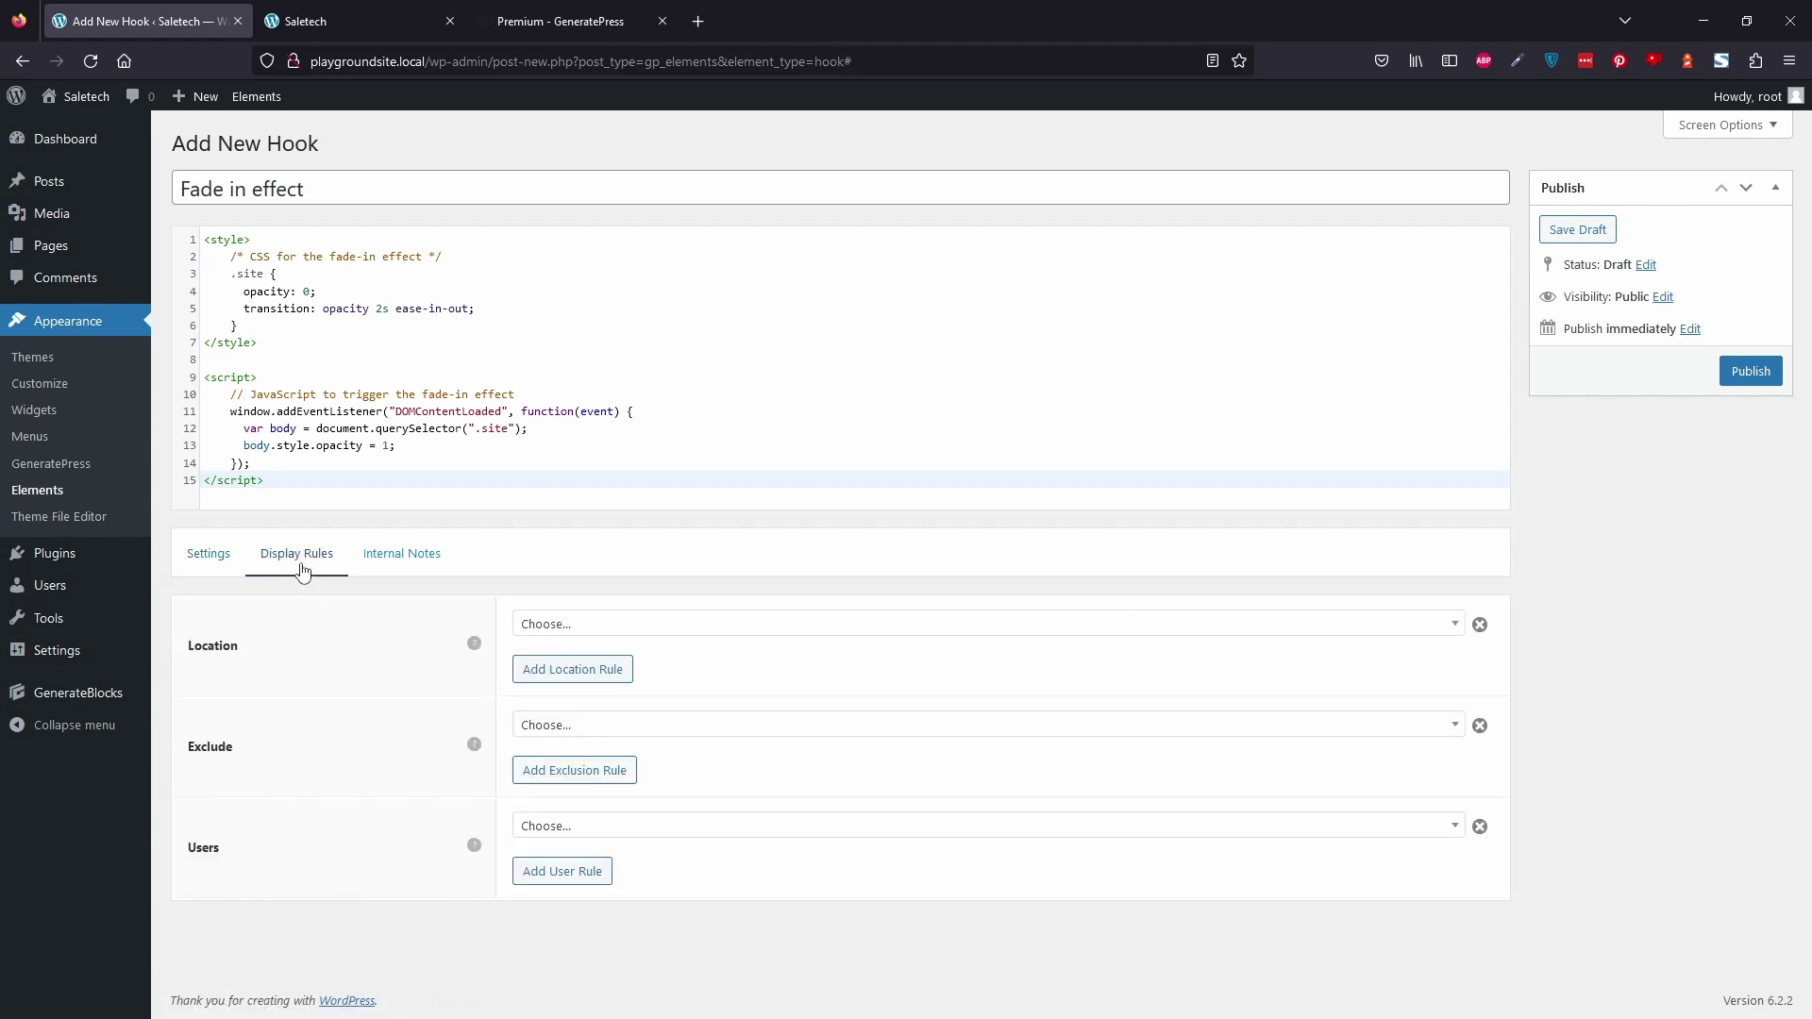
{"action": "left_click", "coordinate": [586, 628]}
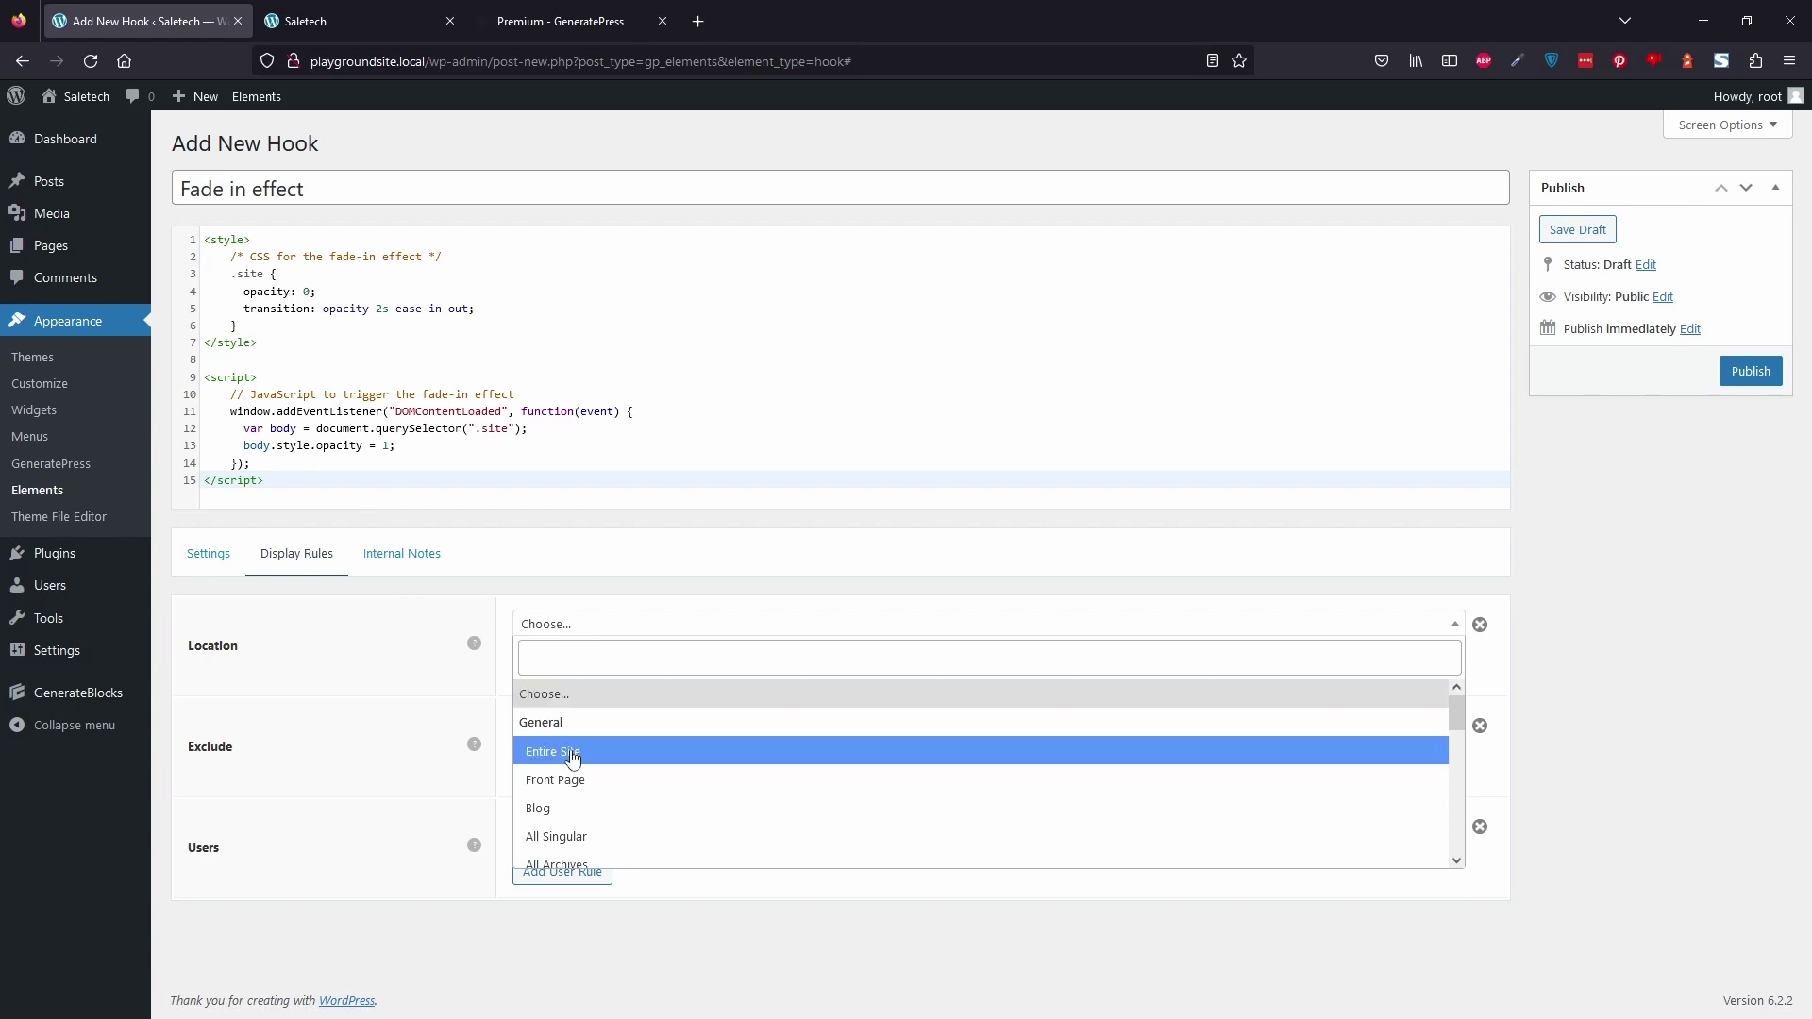
{"action": "scroll", "coordinate": [639, 765], "scroll_direction": "down", "scroll_amount": 2}
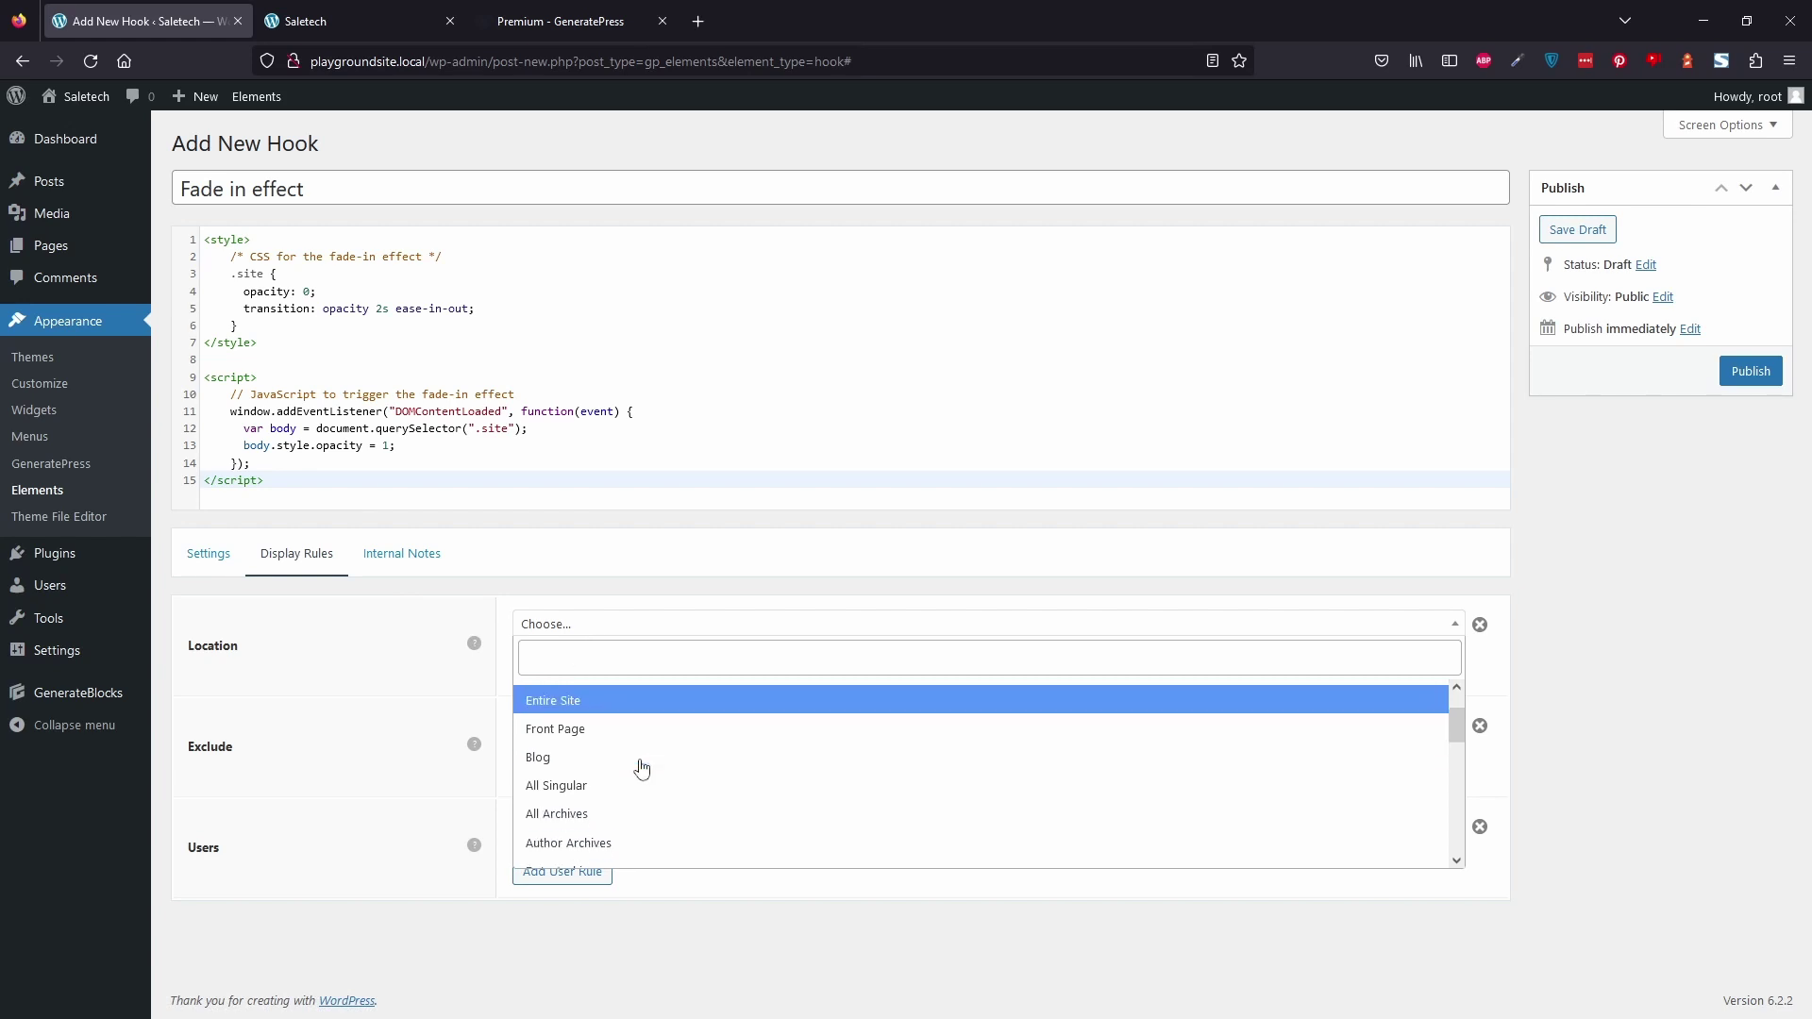
{"action": "scroll", "coordinate": [655, 755], "scroll_direction": "down", "scroll_amount": 3}
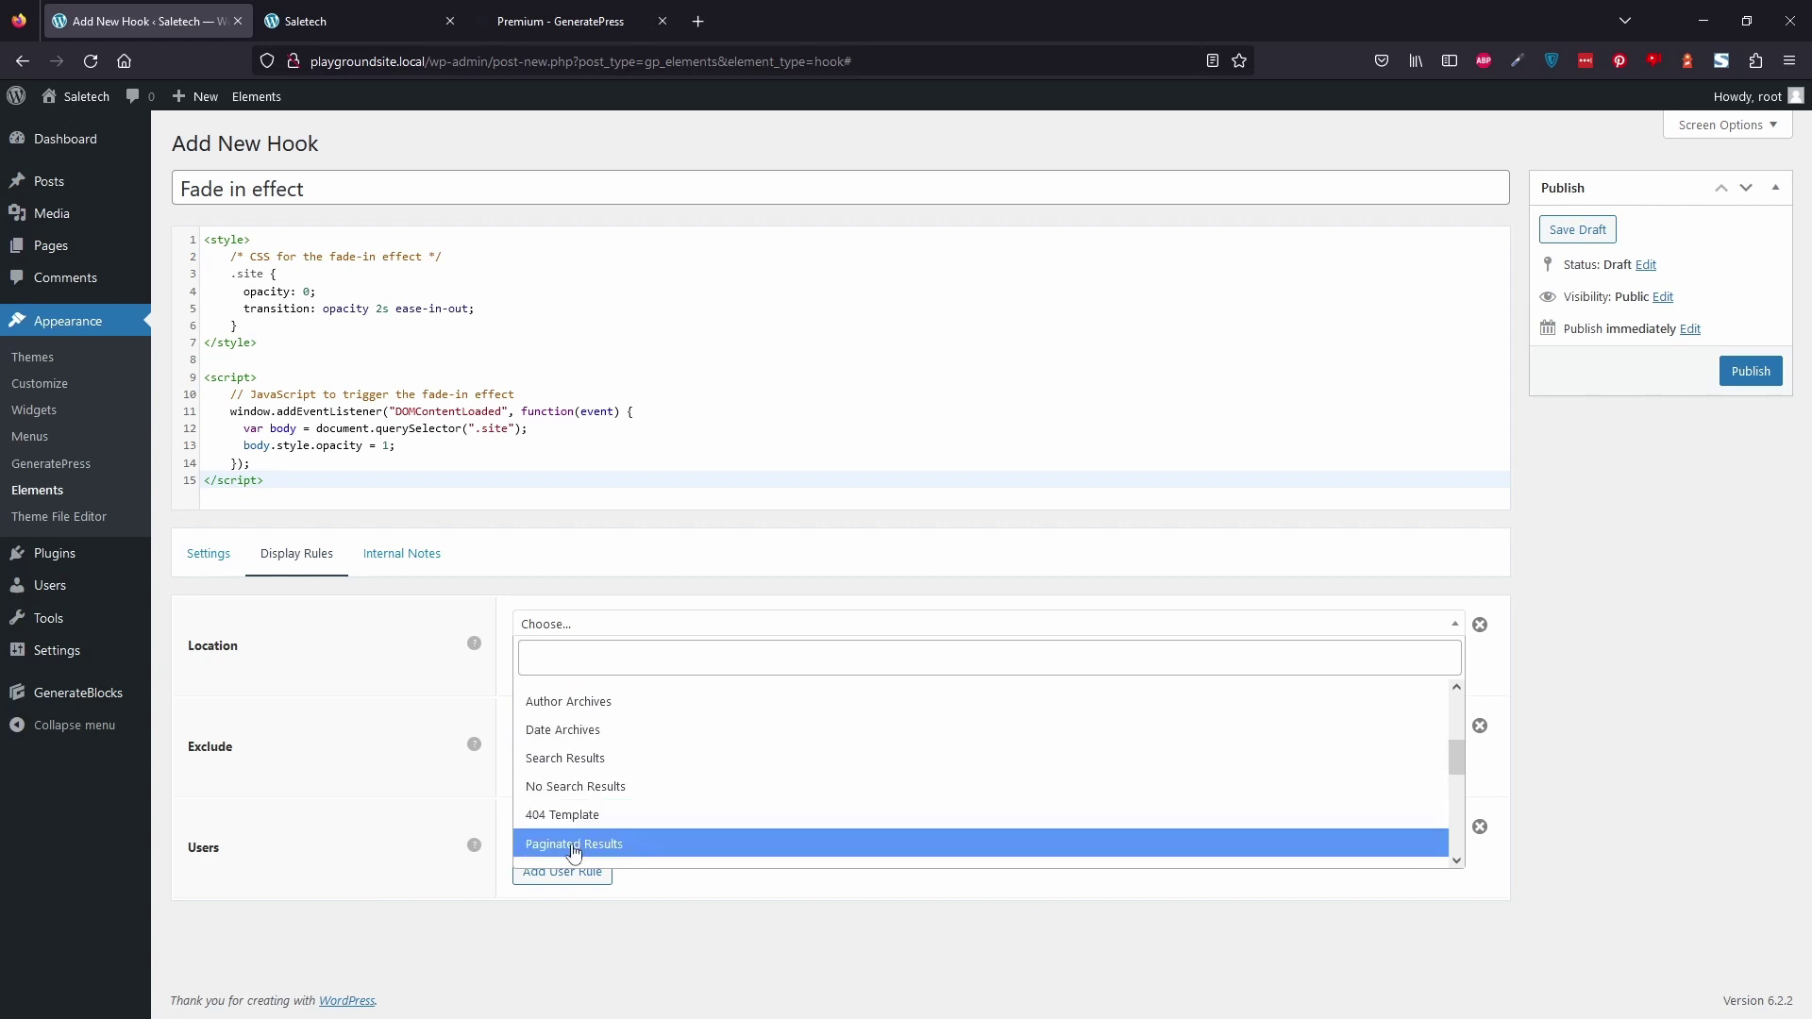
{"action": "scroll", "coordinate": [601, 832], "scroll_direction": "up", "scroll_amount": 5}
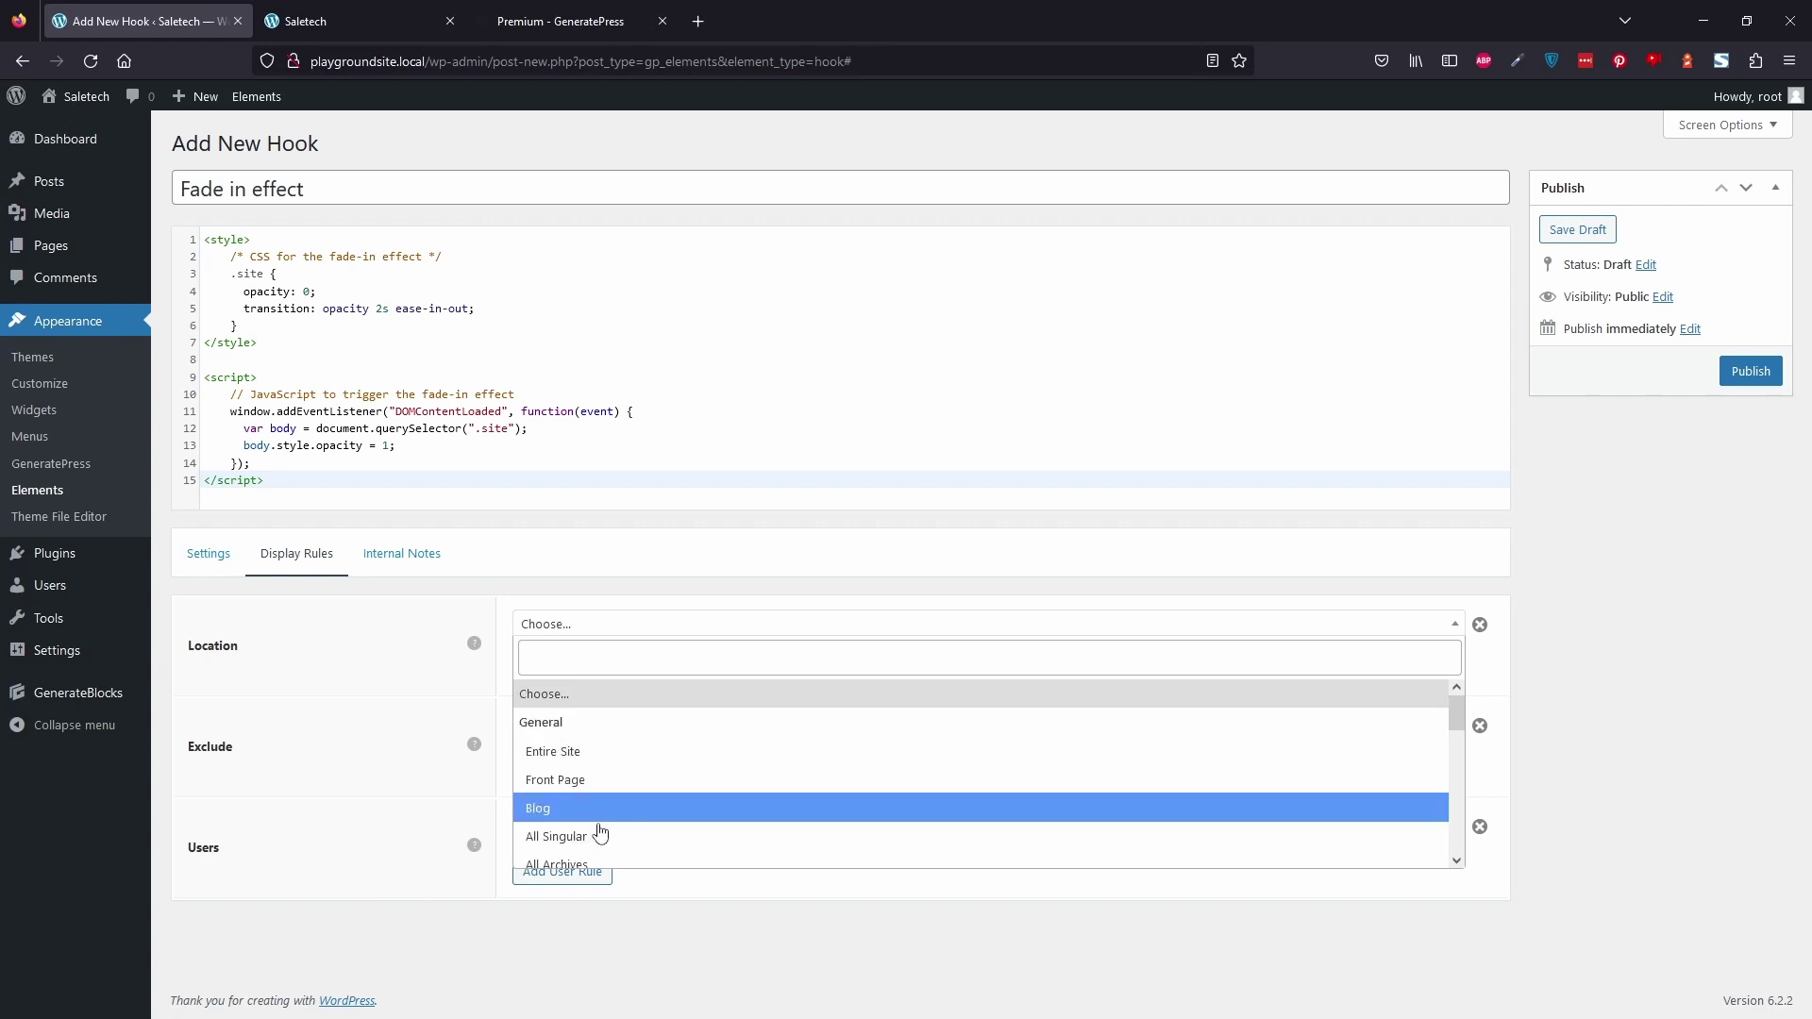
{"action": "left_click", "coordinate": [626, 757]}
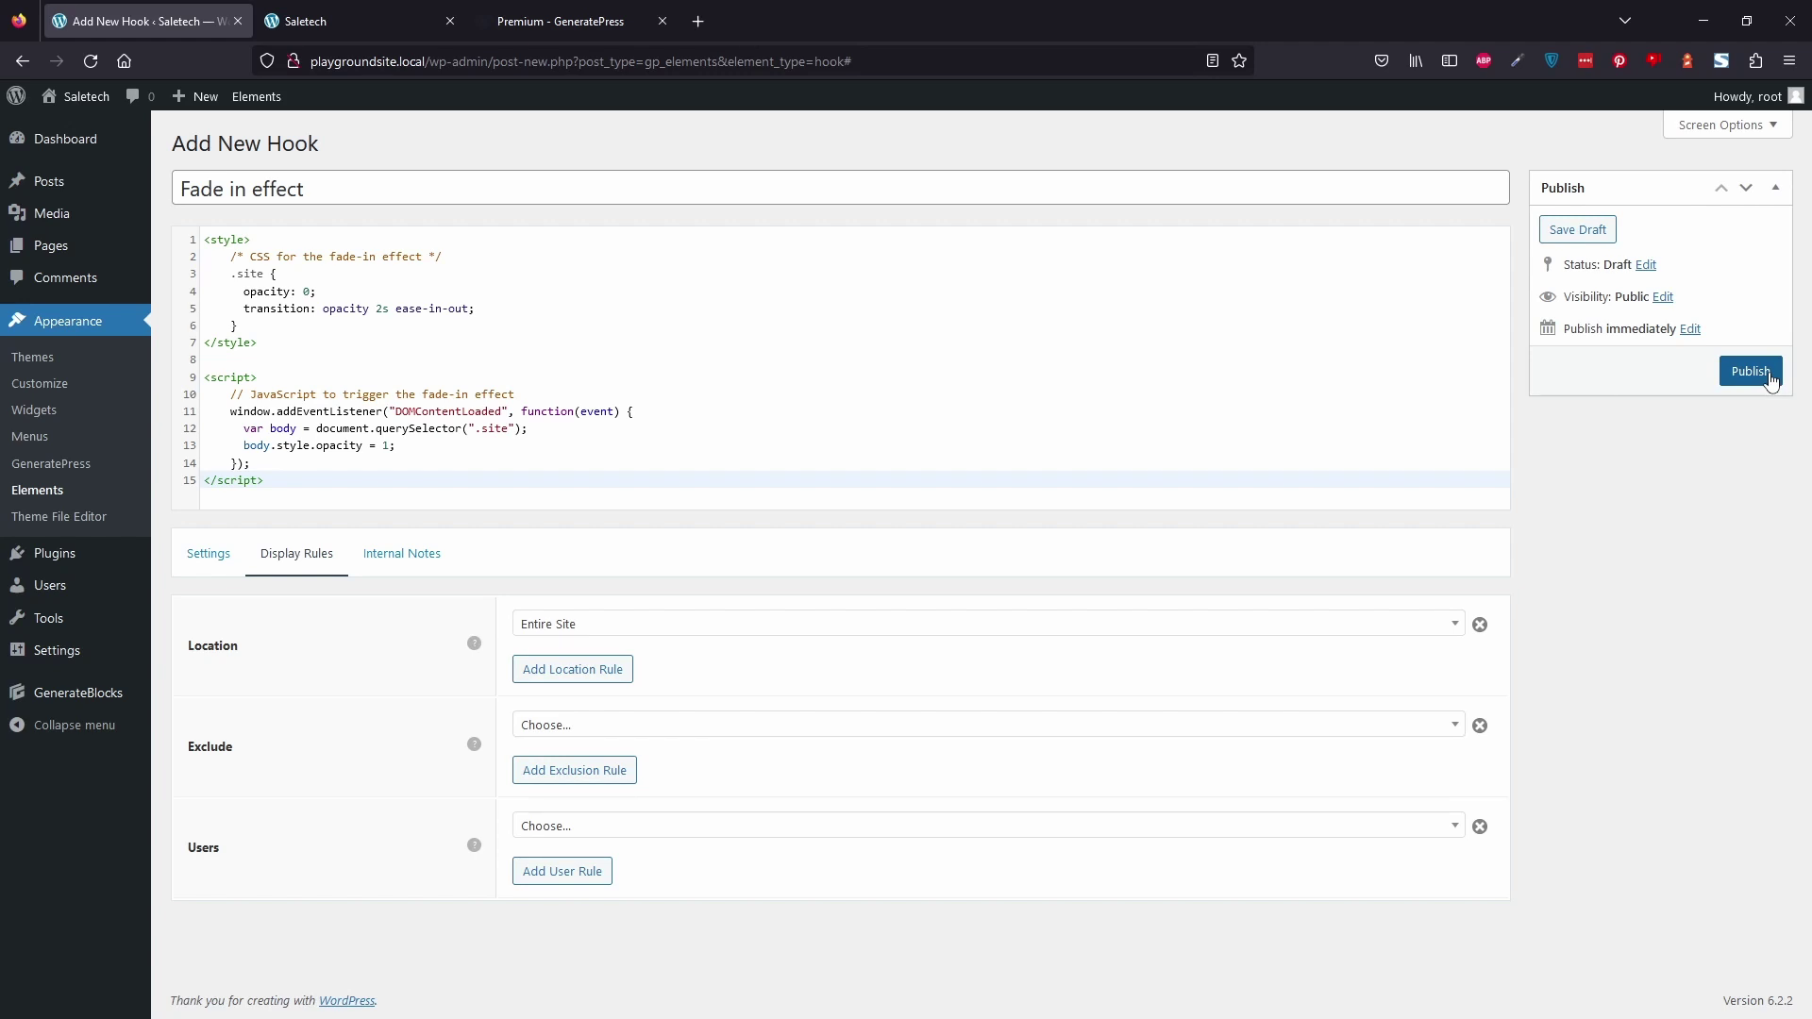
Publish the hook and reload the Saletech homepage to check the fade-in effect.
{"action": "left_click", "coordinate": [1750, 371]}
{"action": "left_click", "coordinate": [416, 11]}
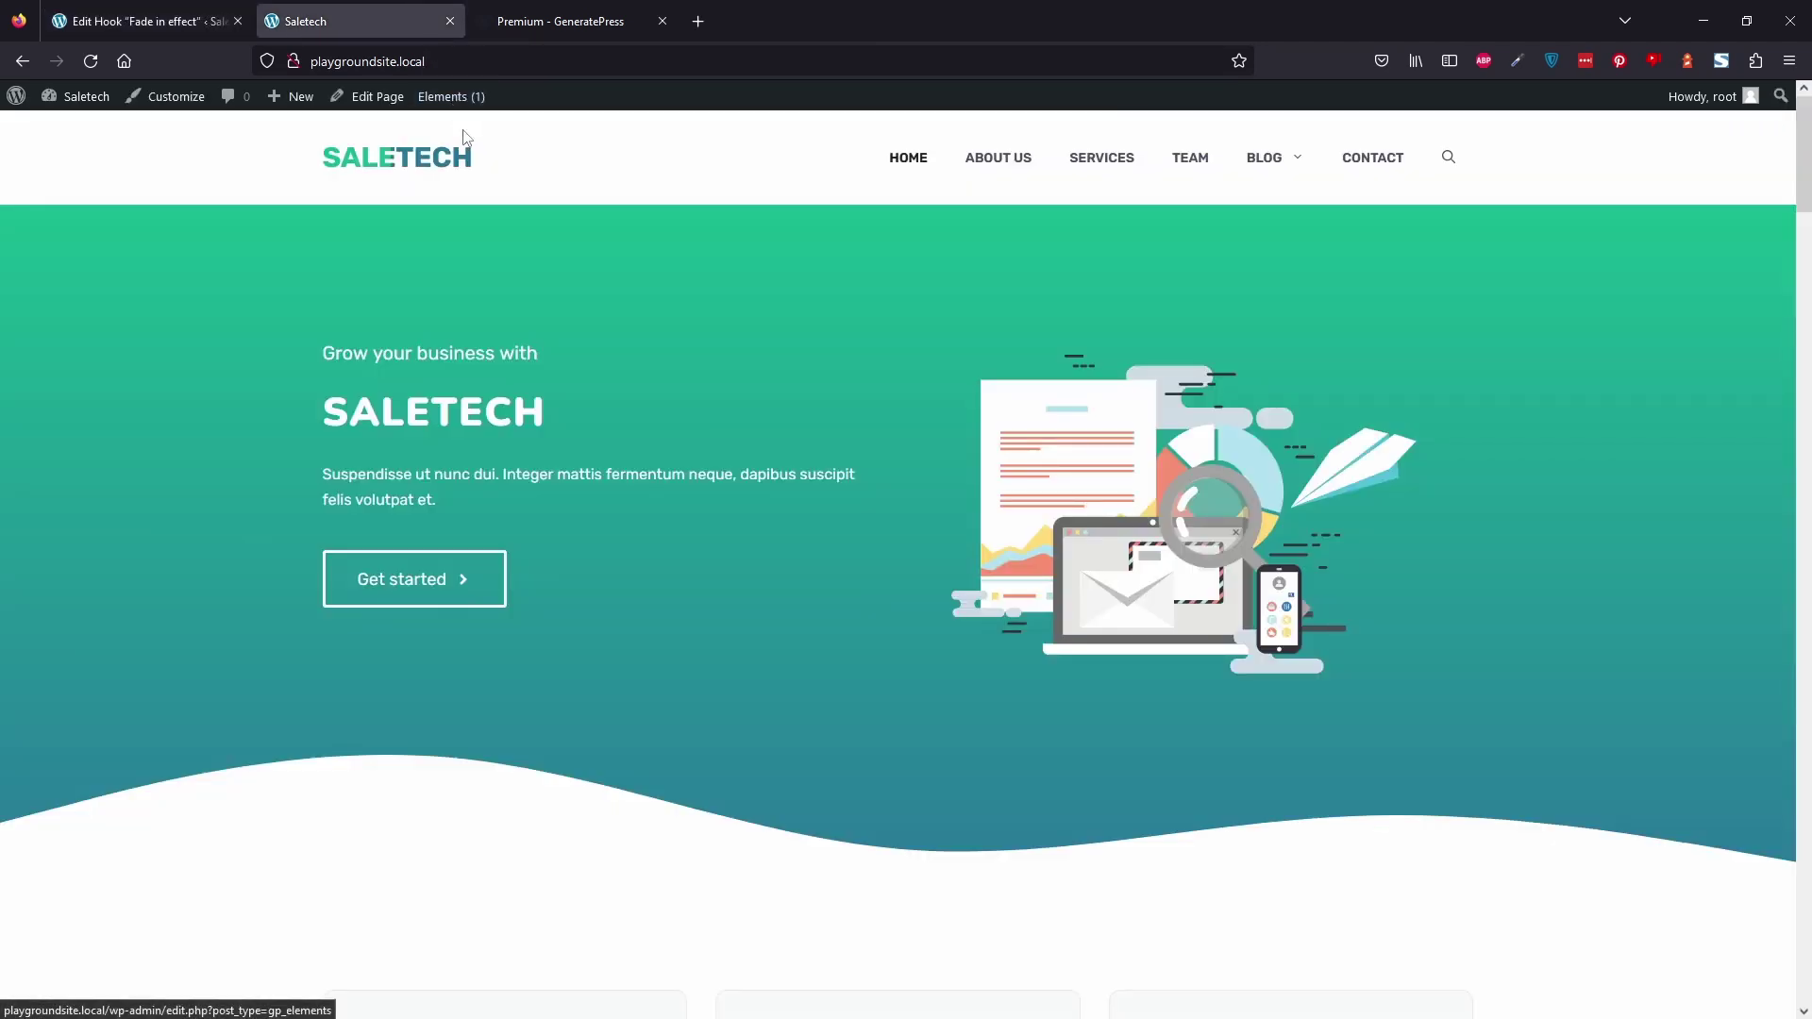
{"action": "left_click", "coordinate": [458, 161]}
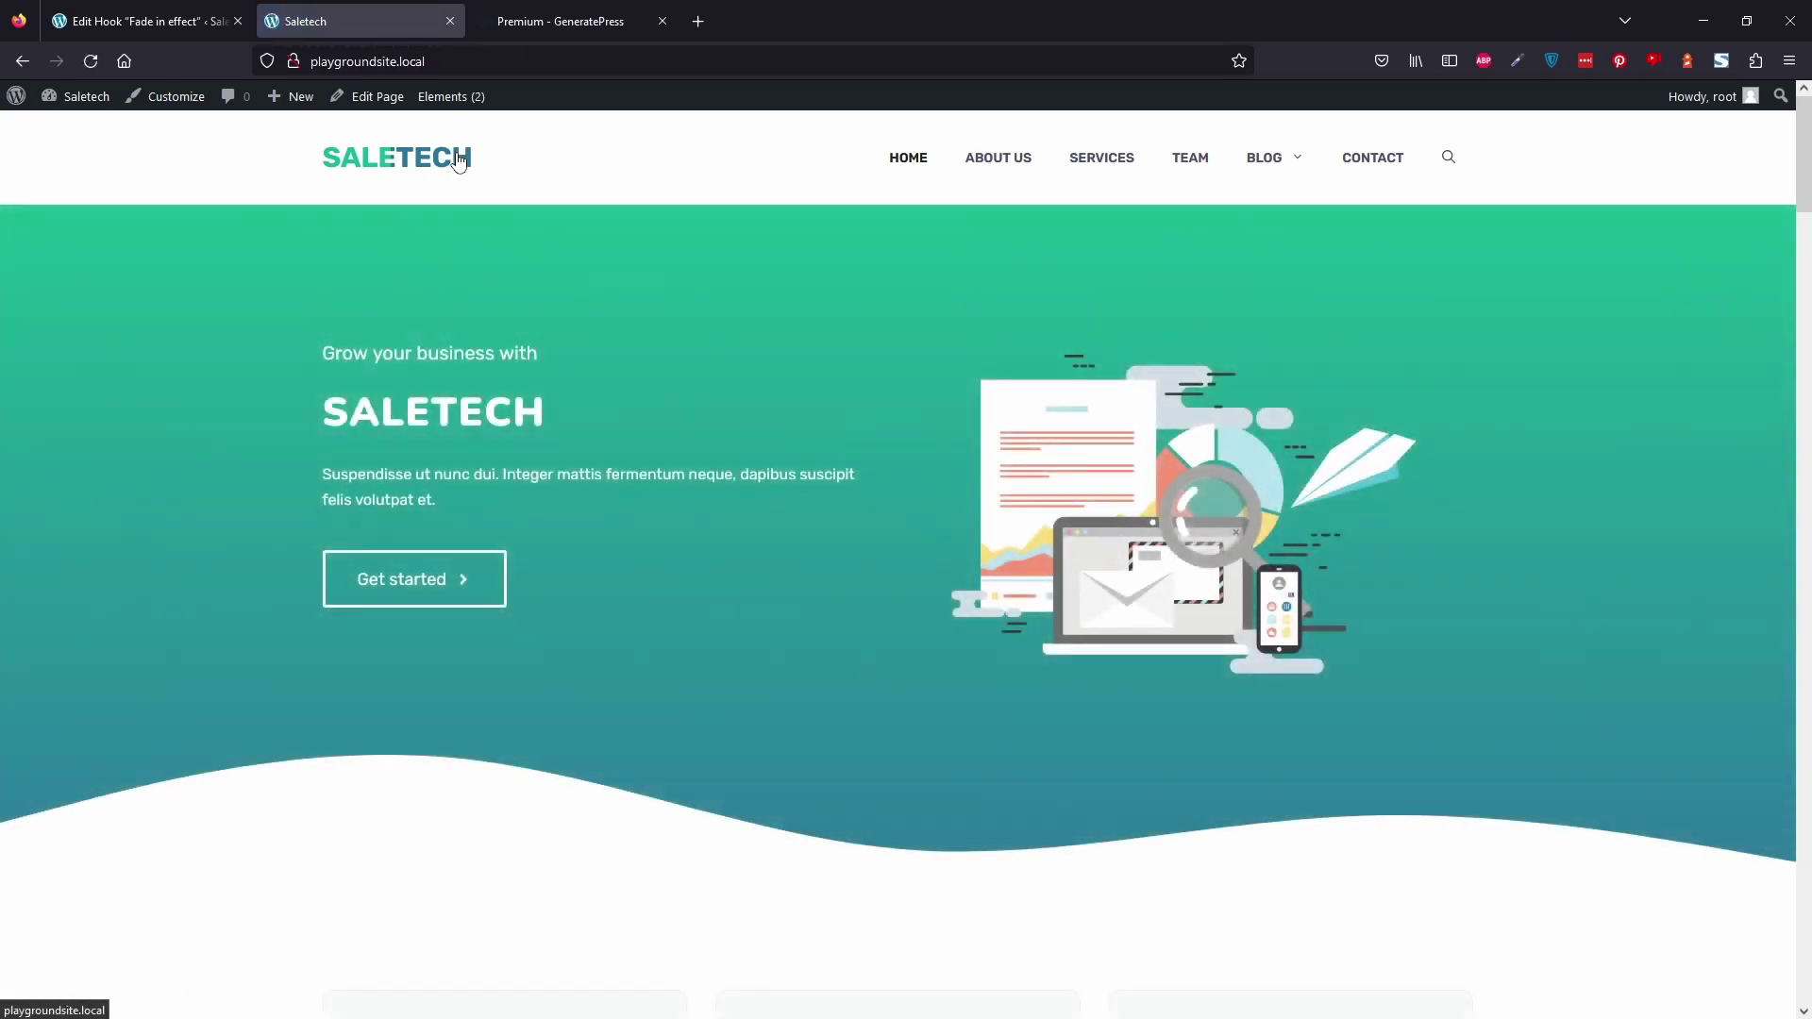
Deactivate the GP Premium plugin and reload the Saletech homepage to check how it loads without it.
{"action": "key", "text": "ctrl+Page_Up"}
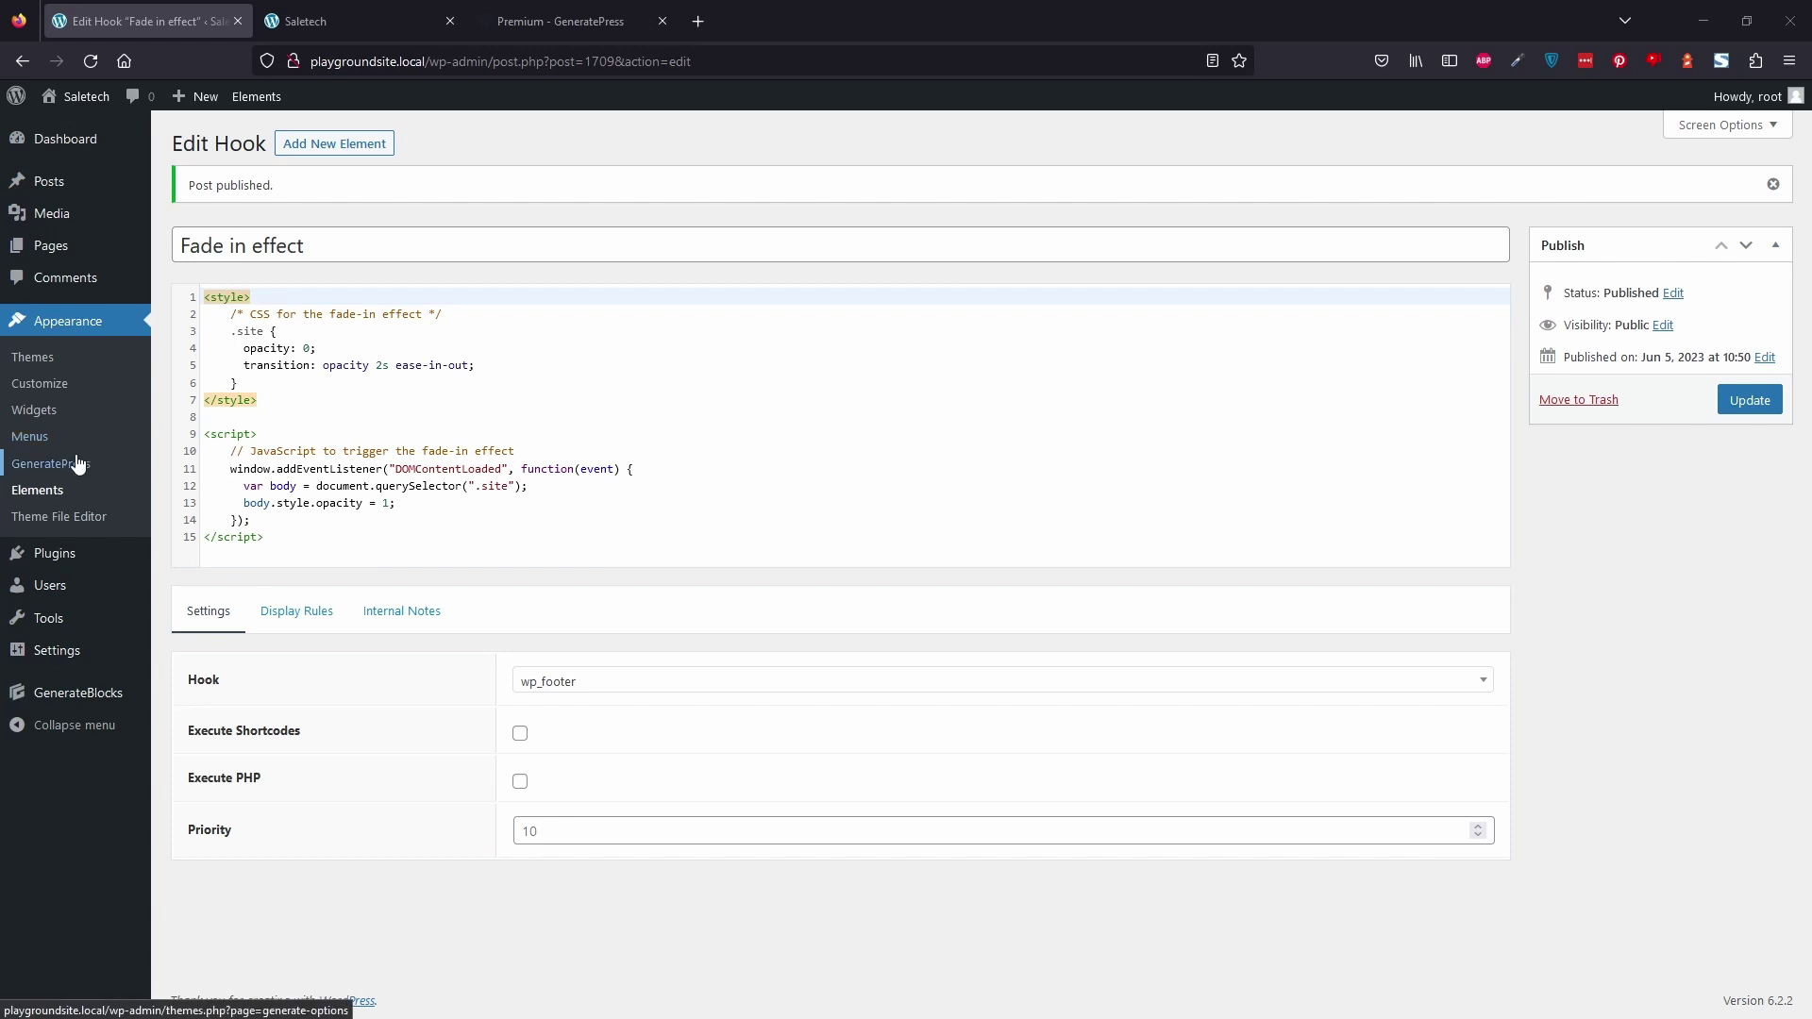
{"action": "mouse_move", "coordinate": [102, 560]}
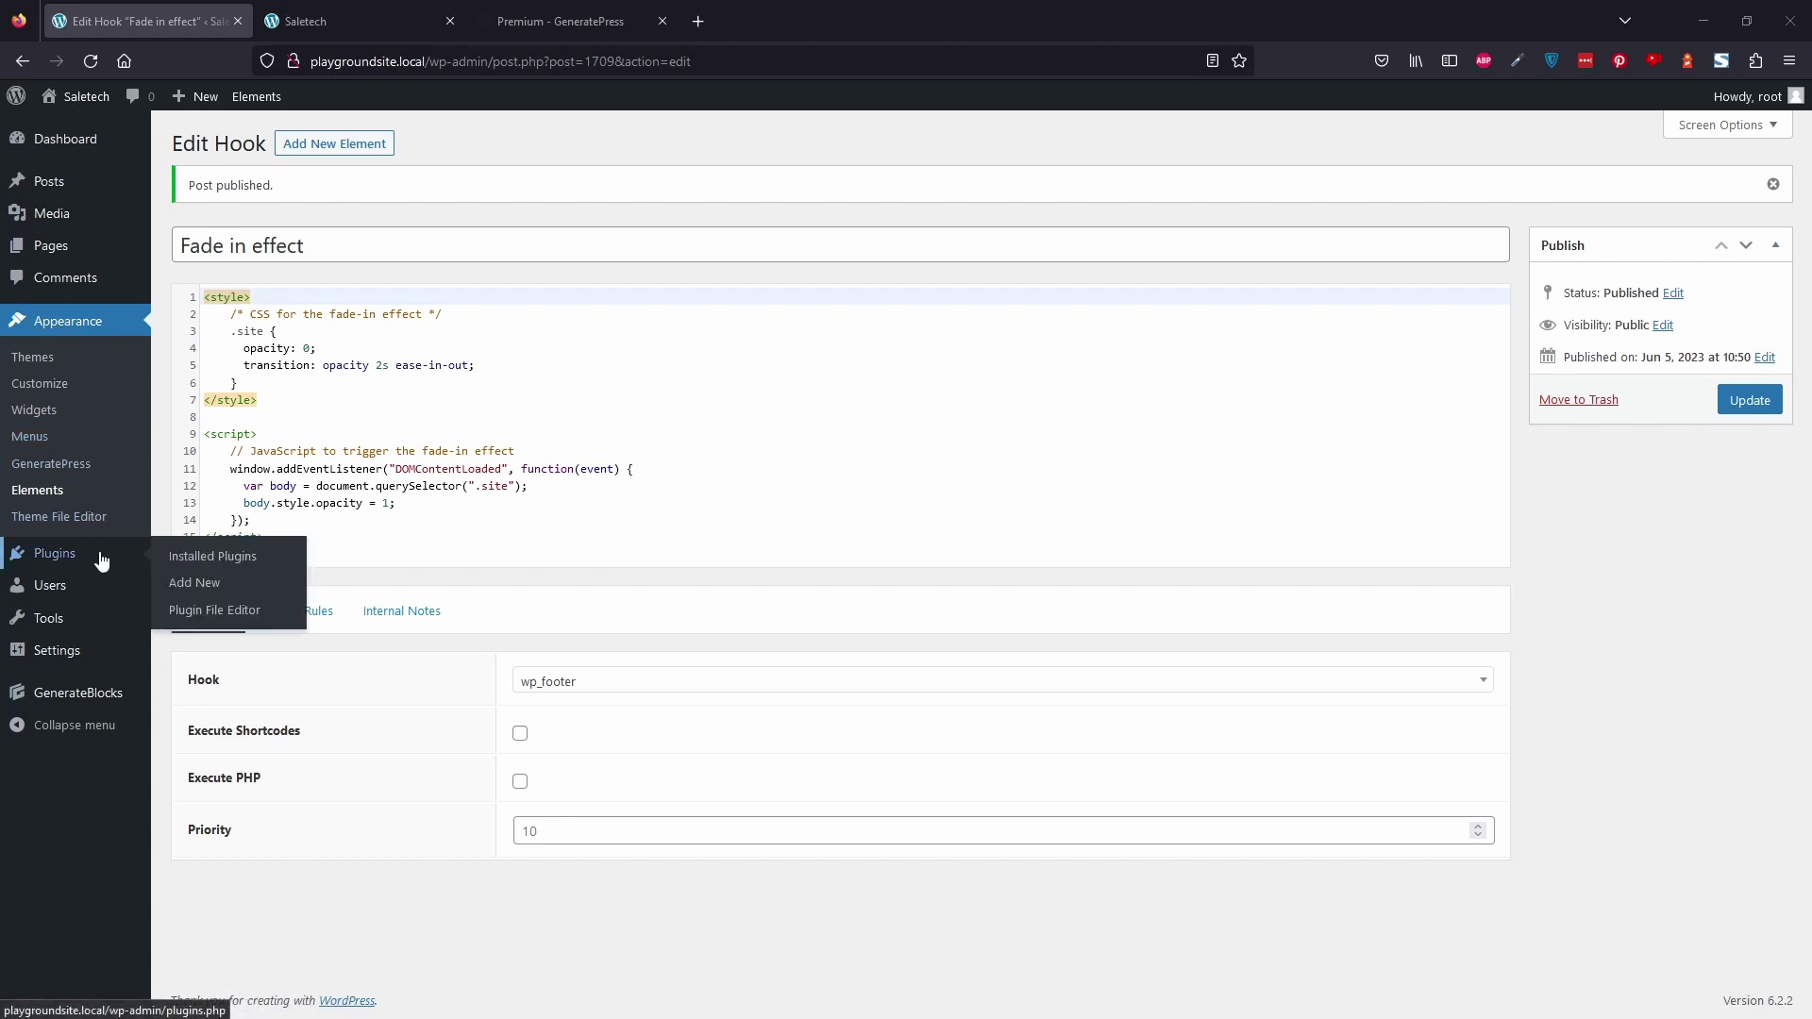
{"action": "left_click", "coordinate": [198, 560]}
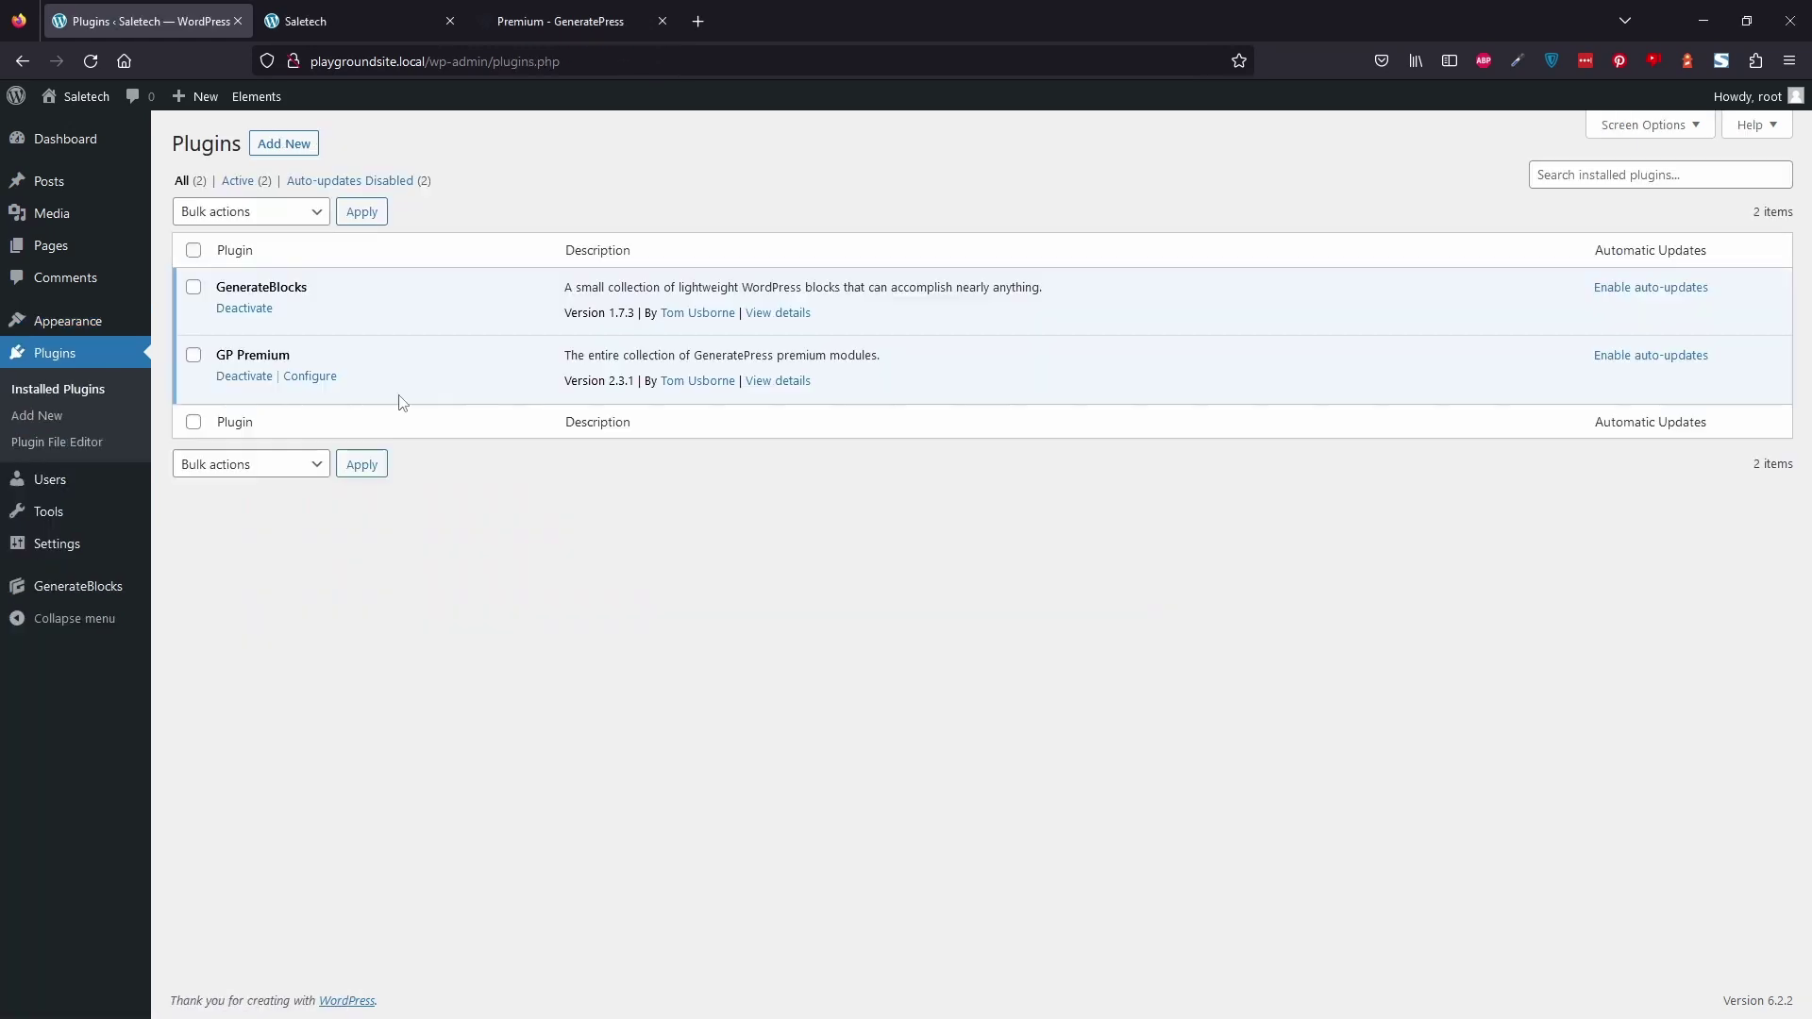
{"action": "left_click", "coordinate": [244, 376]}
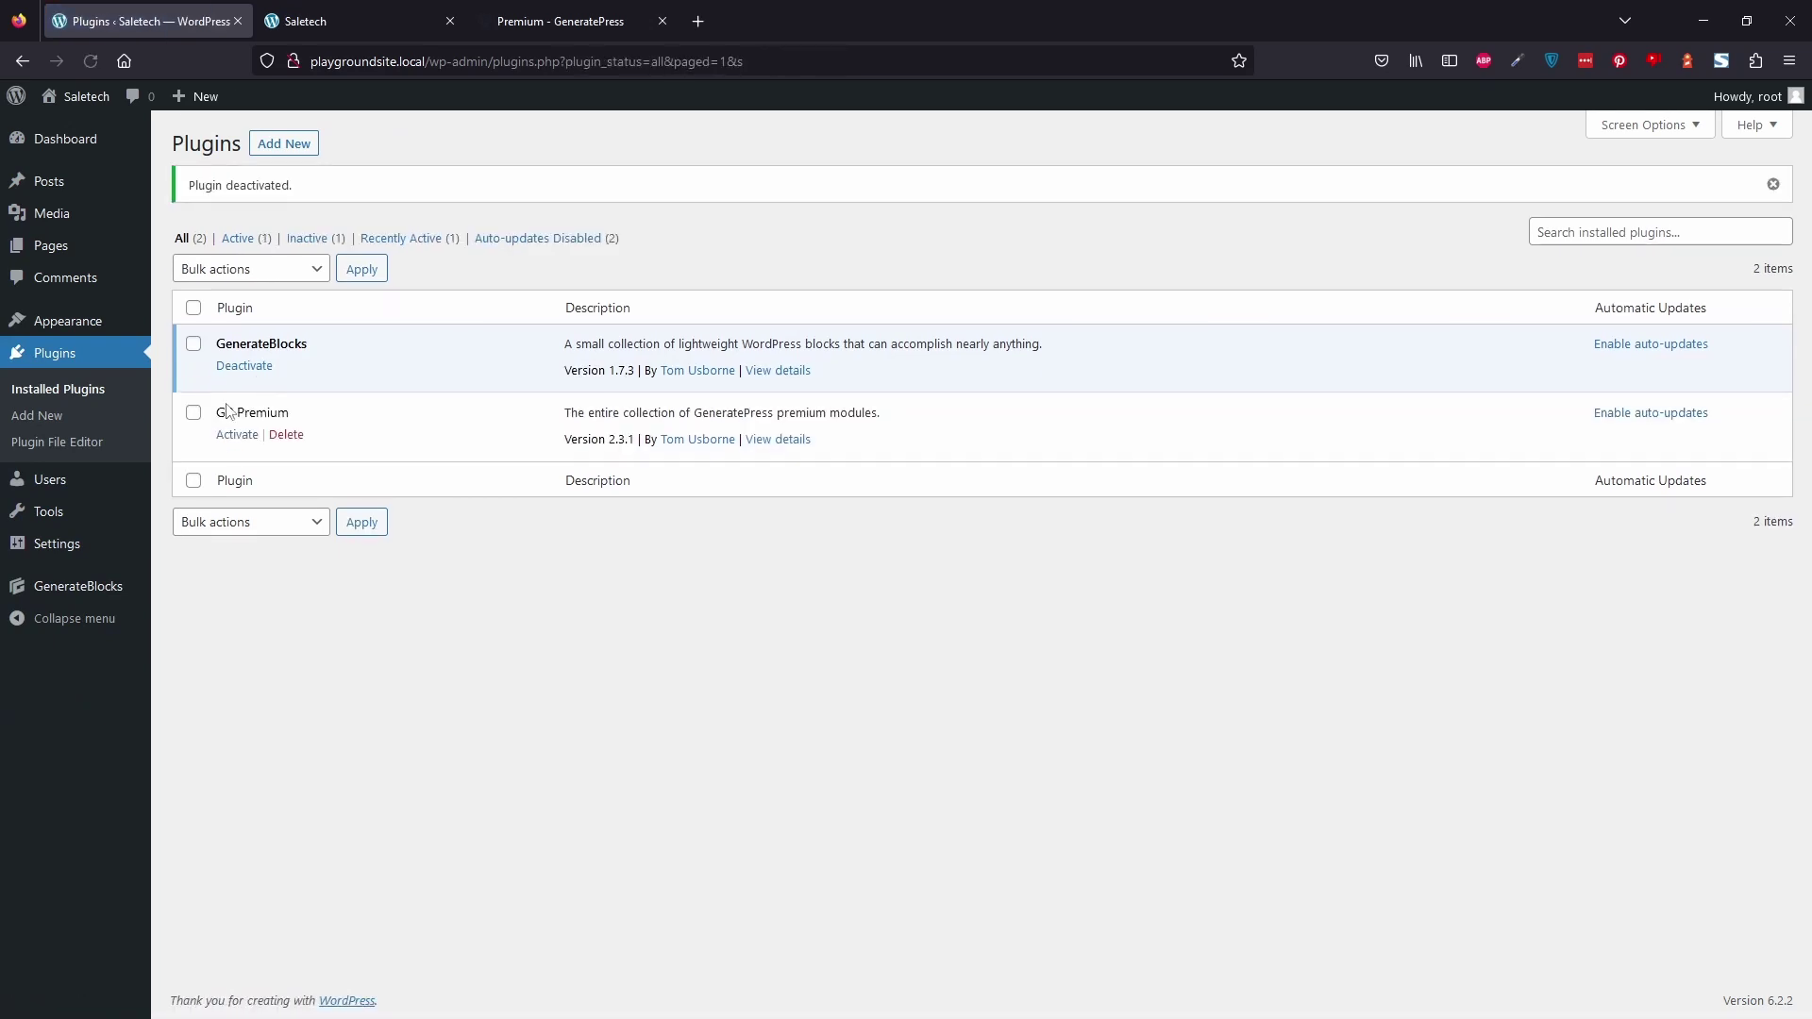
{"action": "left_click", "coordinate": [351, 17]}
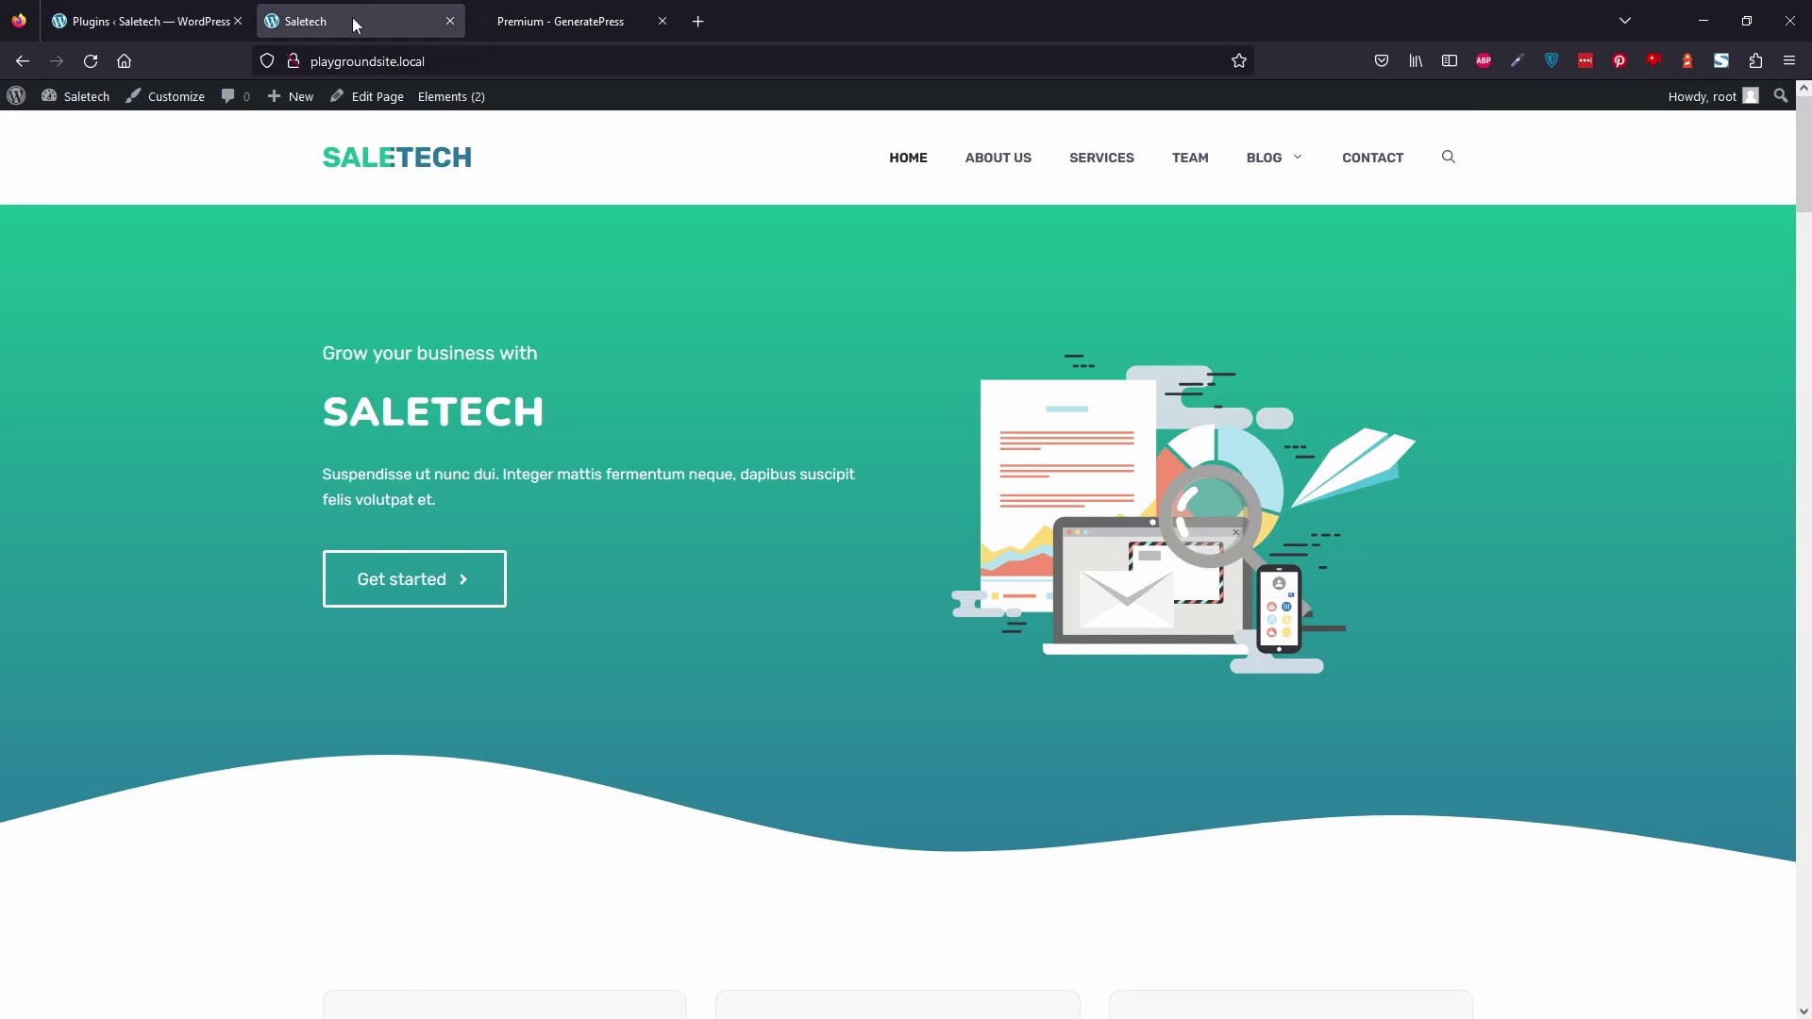
{"action": "left_click", "coordinate": [398, 162]}
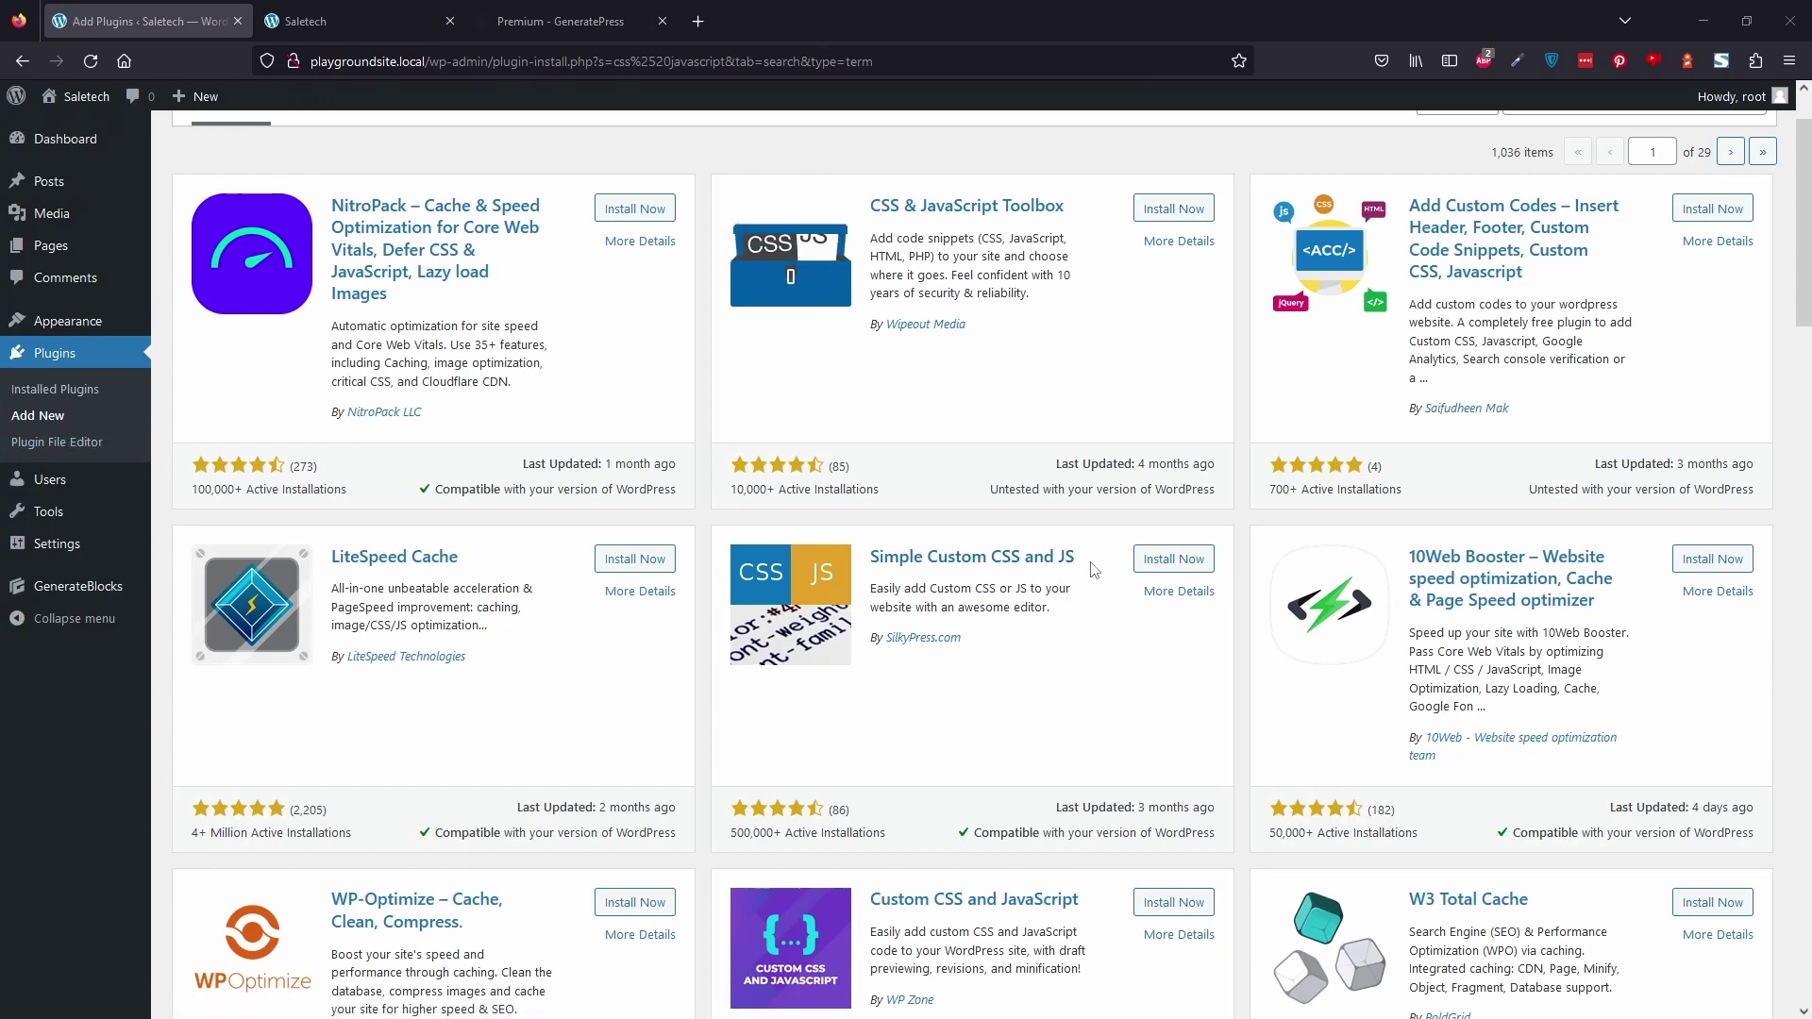
Install and activate the Simple Custom CSS and JS plugin, and start a new custom HTML code.
{"action": "left_click", "coordinate": [1161, 560]}
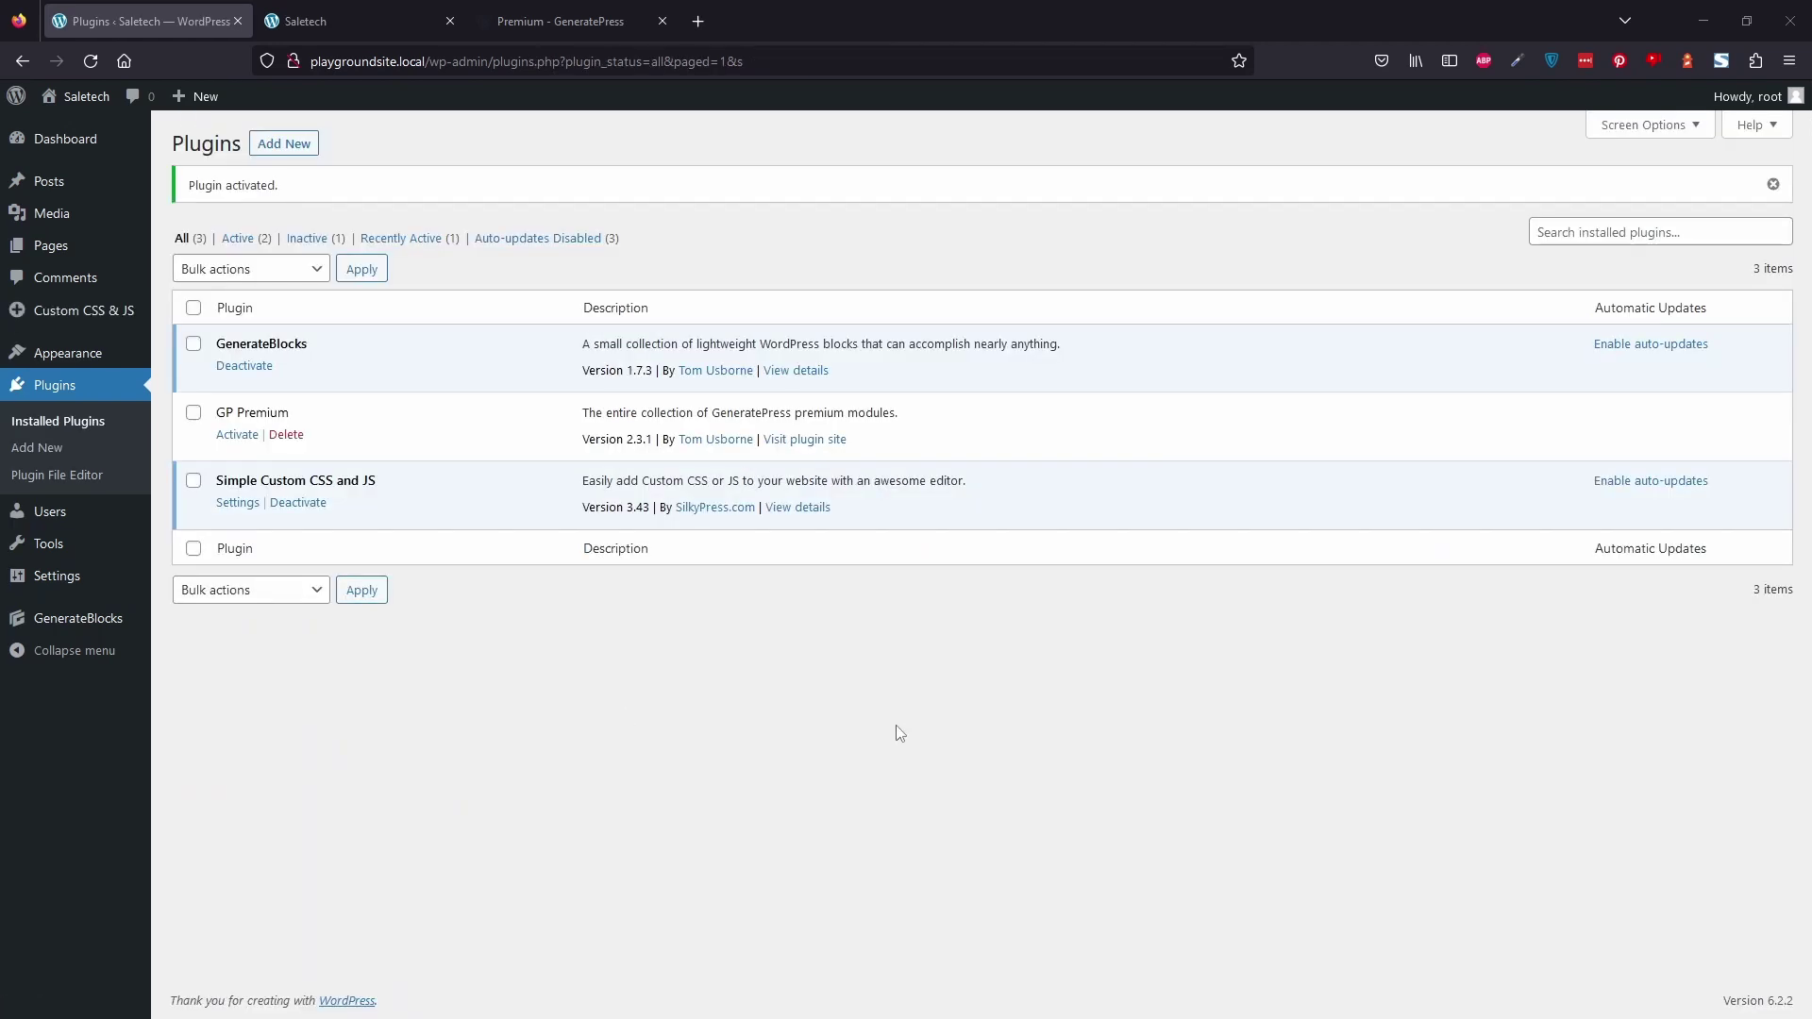
{"action": "mouse_move", "coordinate": [111, 312]}
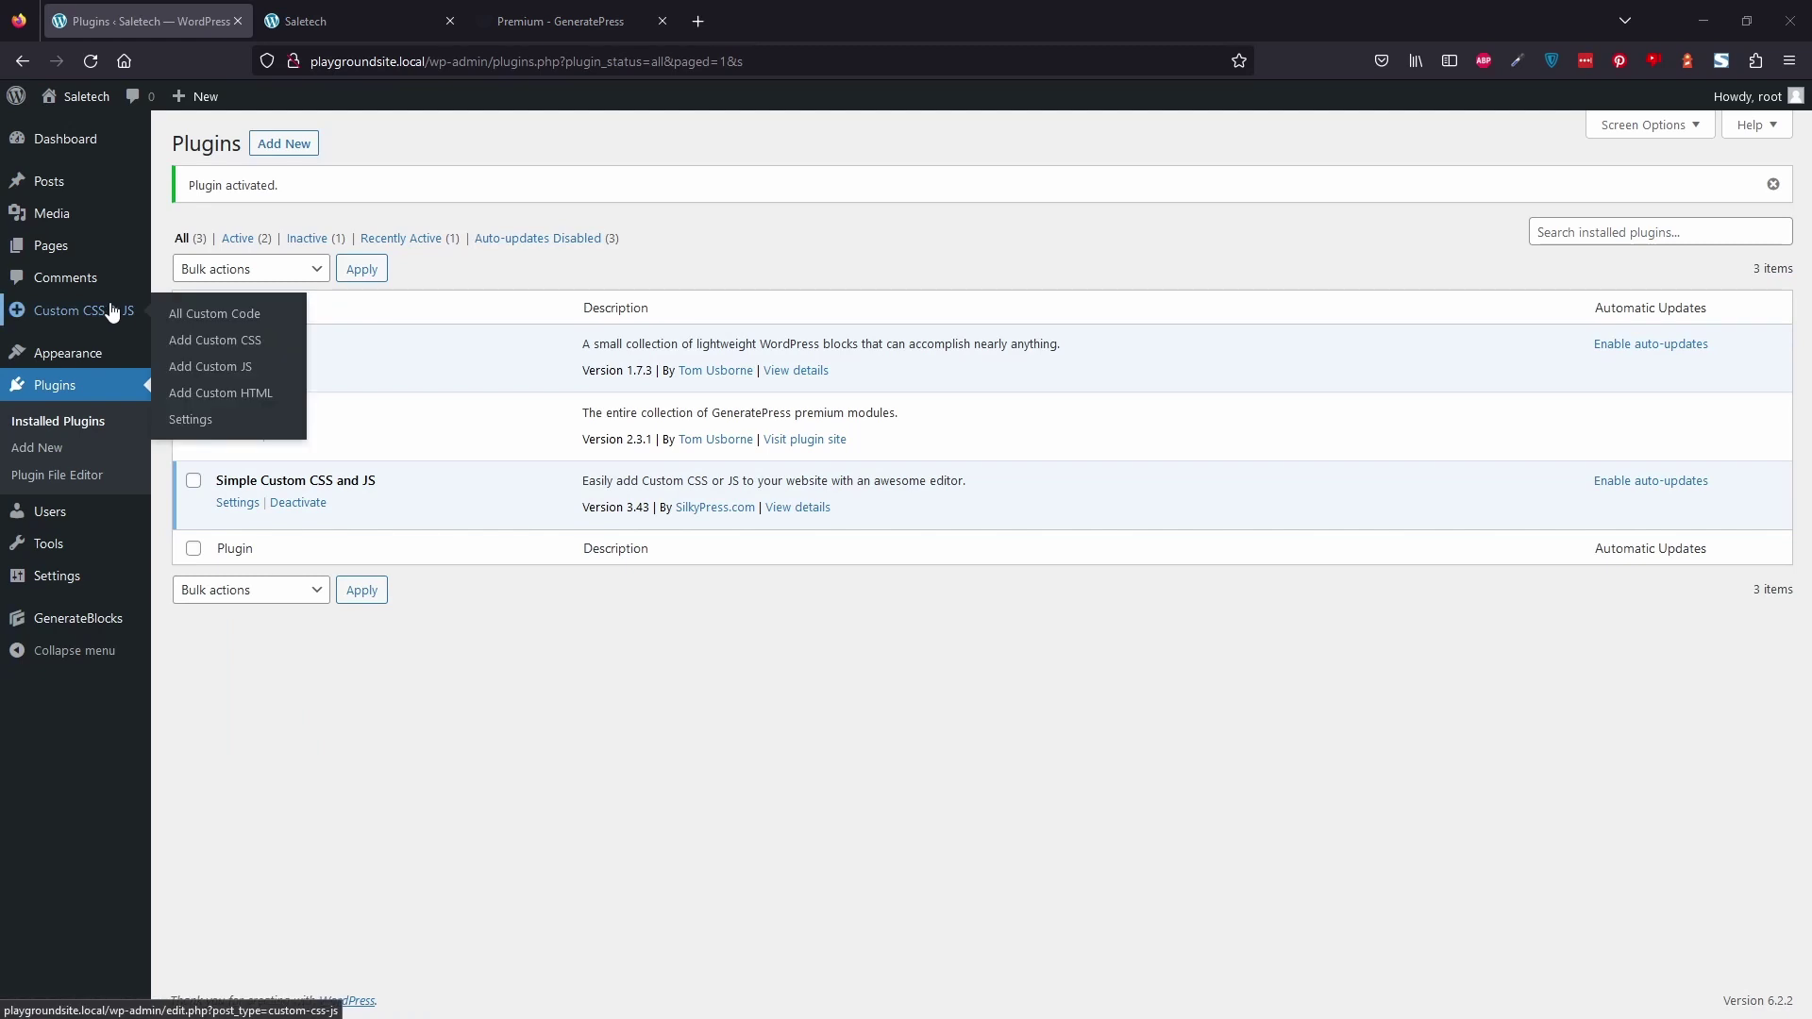
{"action": "left_click", "coordinate": [182, 319]}
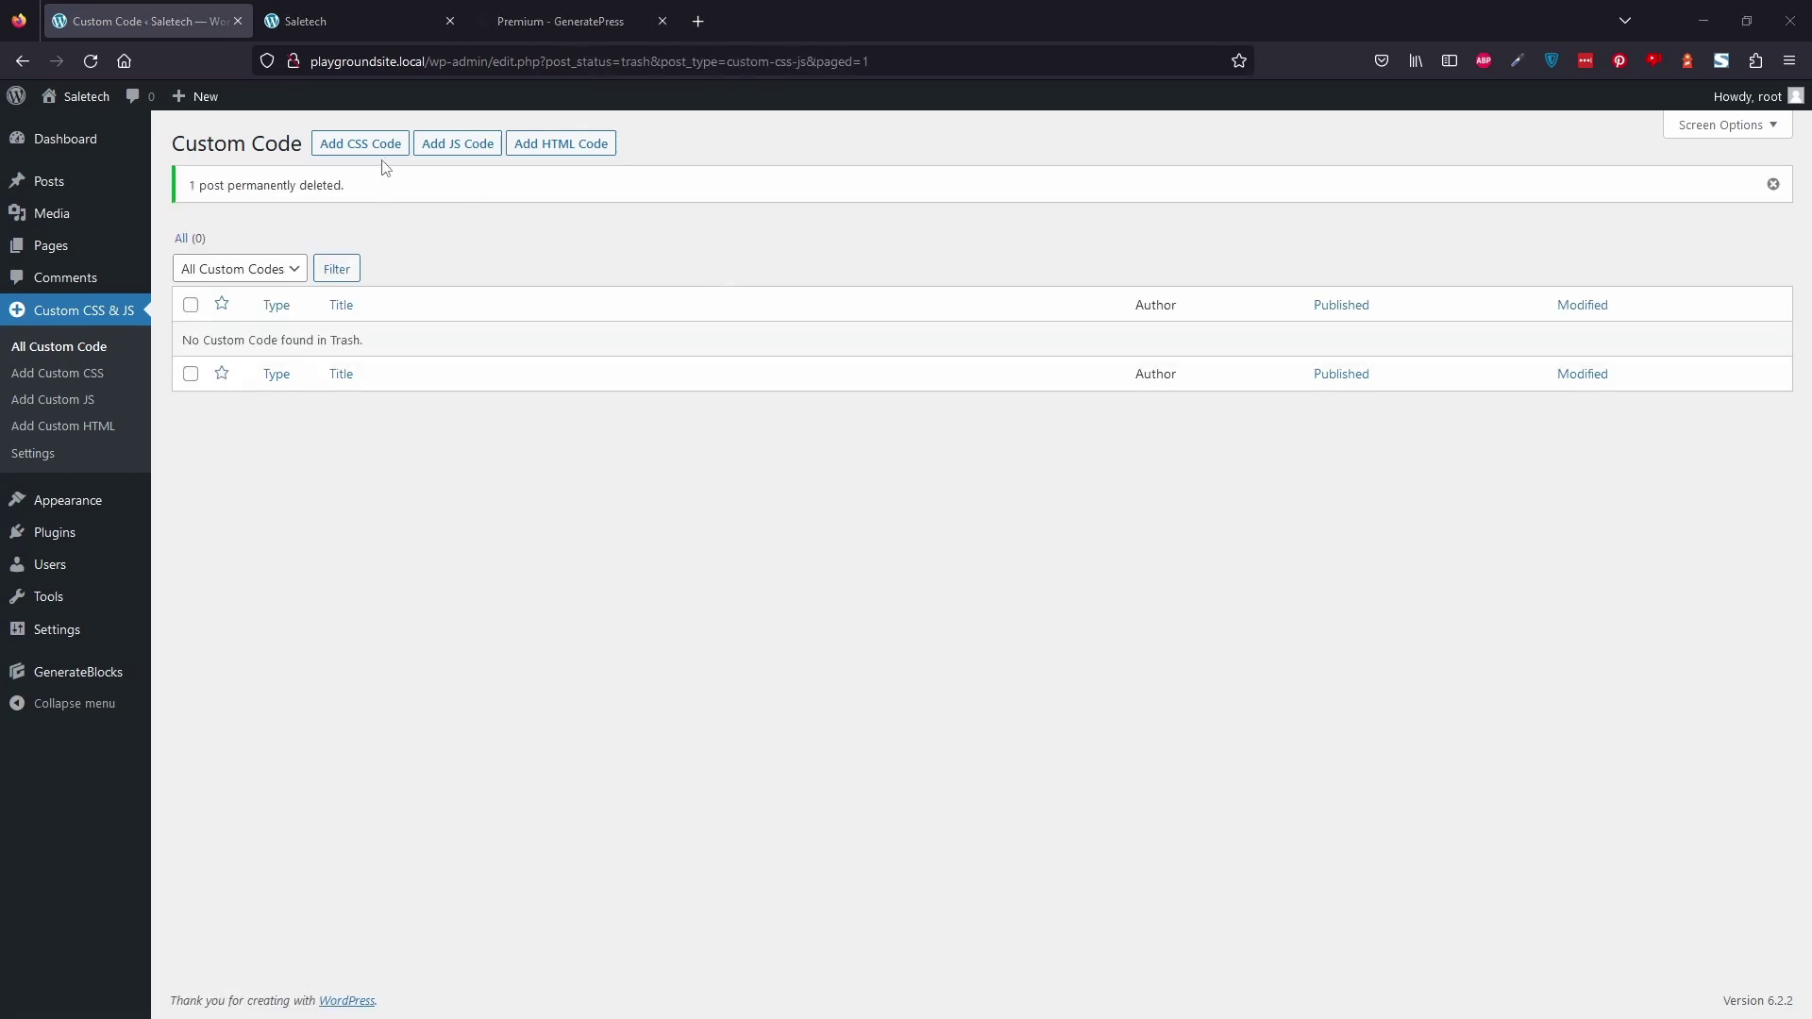
{"action": "left_click", "coordinate": [587, 146]}
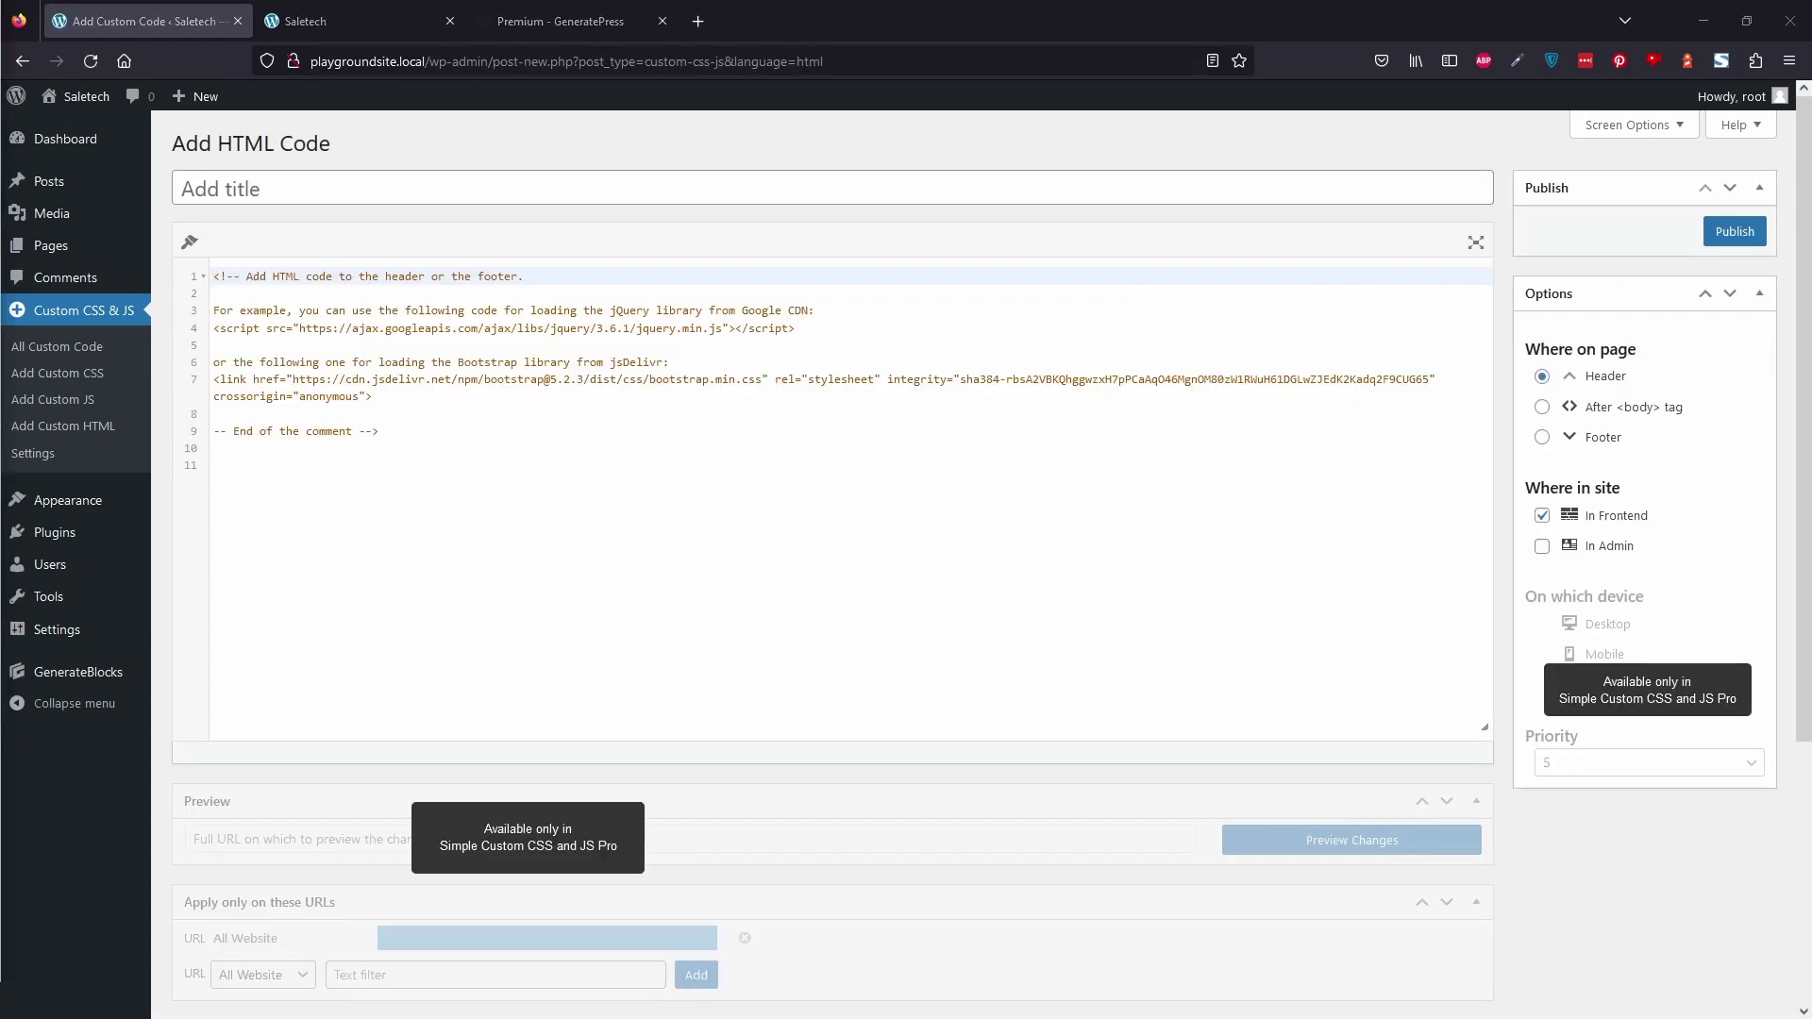
Replace the sample HTML code with the fade-in CSS for .site (opacity 0, 2s ease-in-out transition) and the DOMContentLoaded script setting opacity to 1.
{"action": "left_click", "coordinate": [837, 485]}
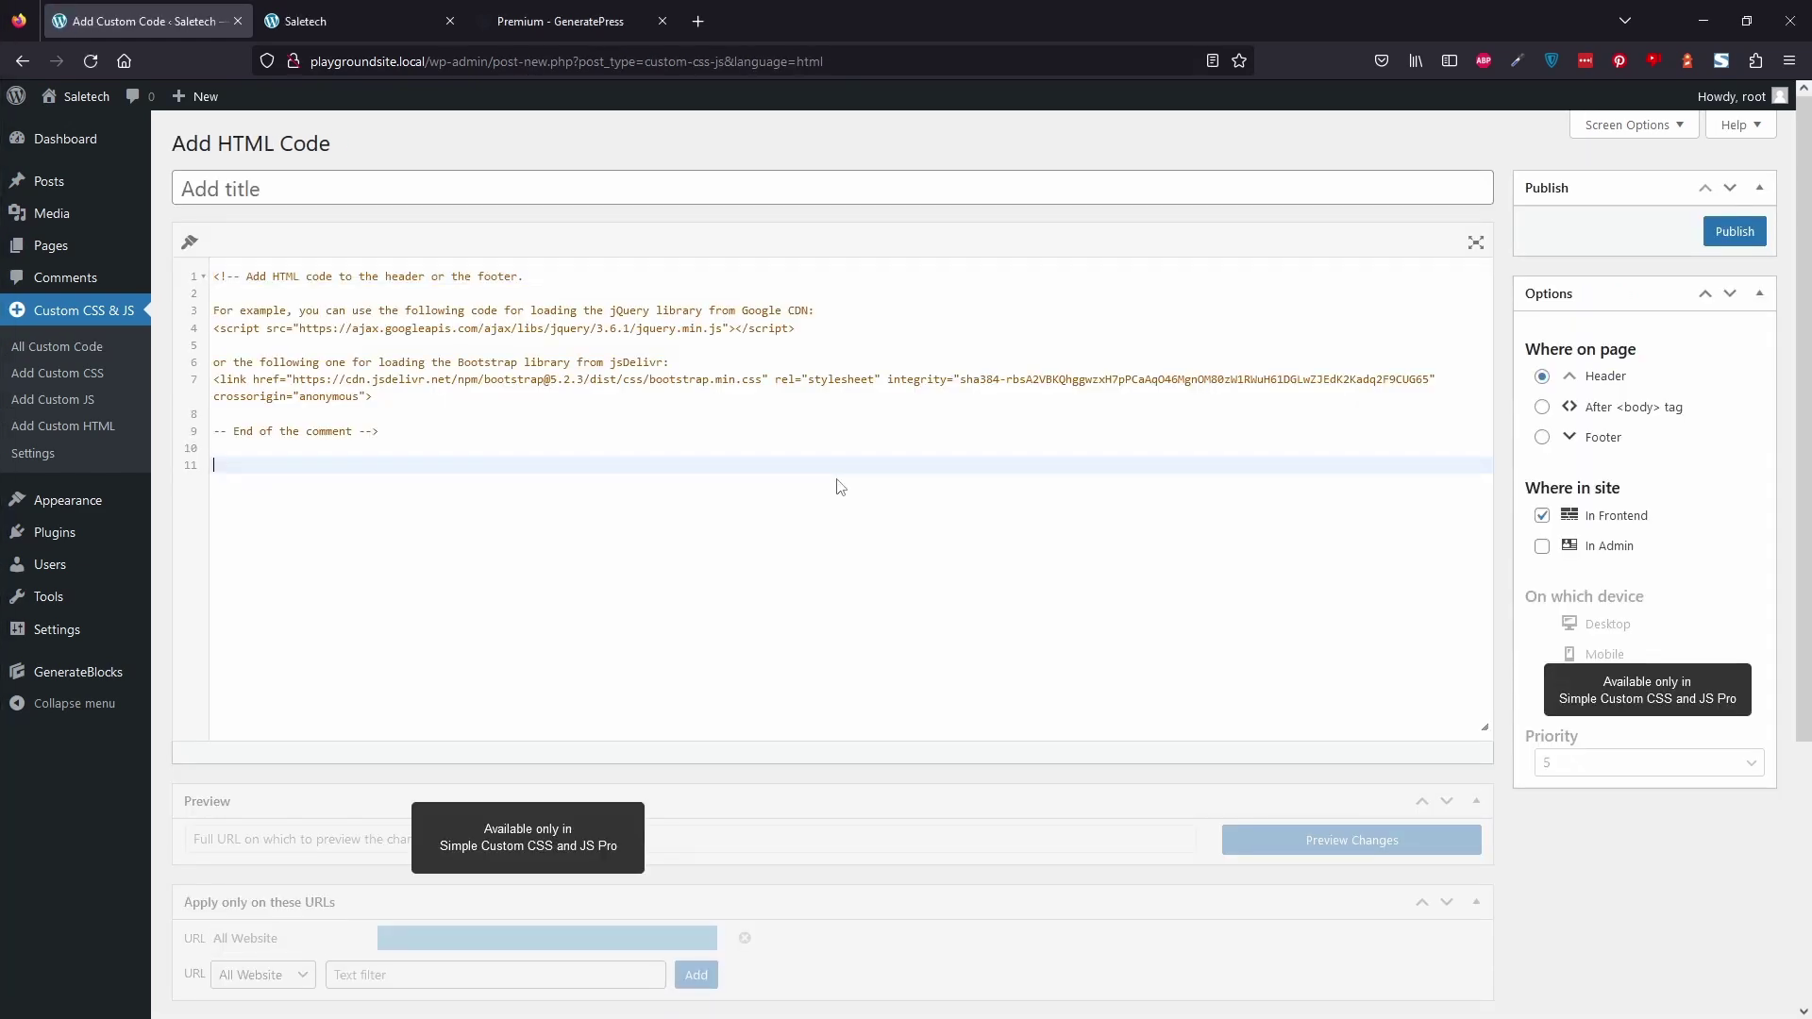
{"action": "key", "text": "ctrl+a"}
{"action": "type", "text": "<style>     /* CSS for the fade-in effect */     .site {       opacity: 0;       transition: opacity 2s ease-in-out;     } </style>  <script>     // JavaScript to trigger the fade-in effect     window.addEventListener(\"DOMContentLoaded\", function(event) {       var body = document.querySelector(\".site\");       body.style.opacity = 1;     }); </script>"}
{"action": "left_click", "coordinate": [772, 441]}
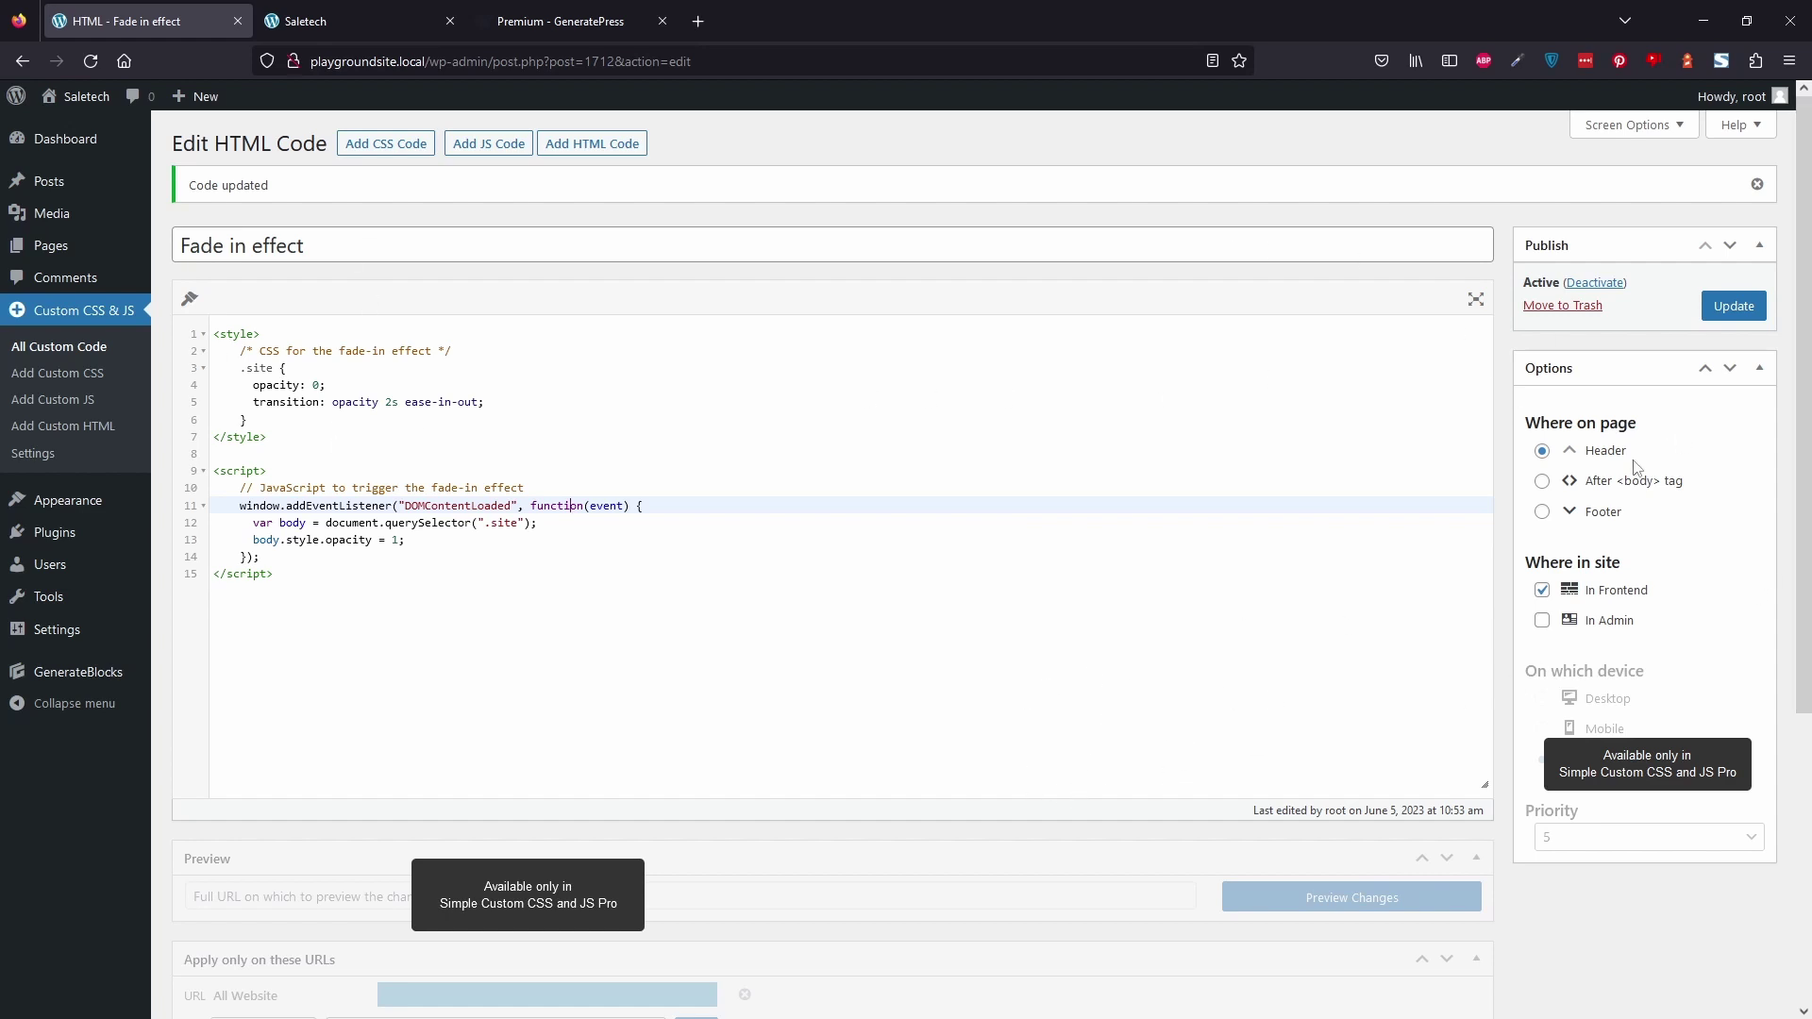
Update the custom HTML code and reload the Saletech homepage to check the fade-in effect.
{"action": "left_click", "coordinate": [1744, 313]}
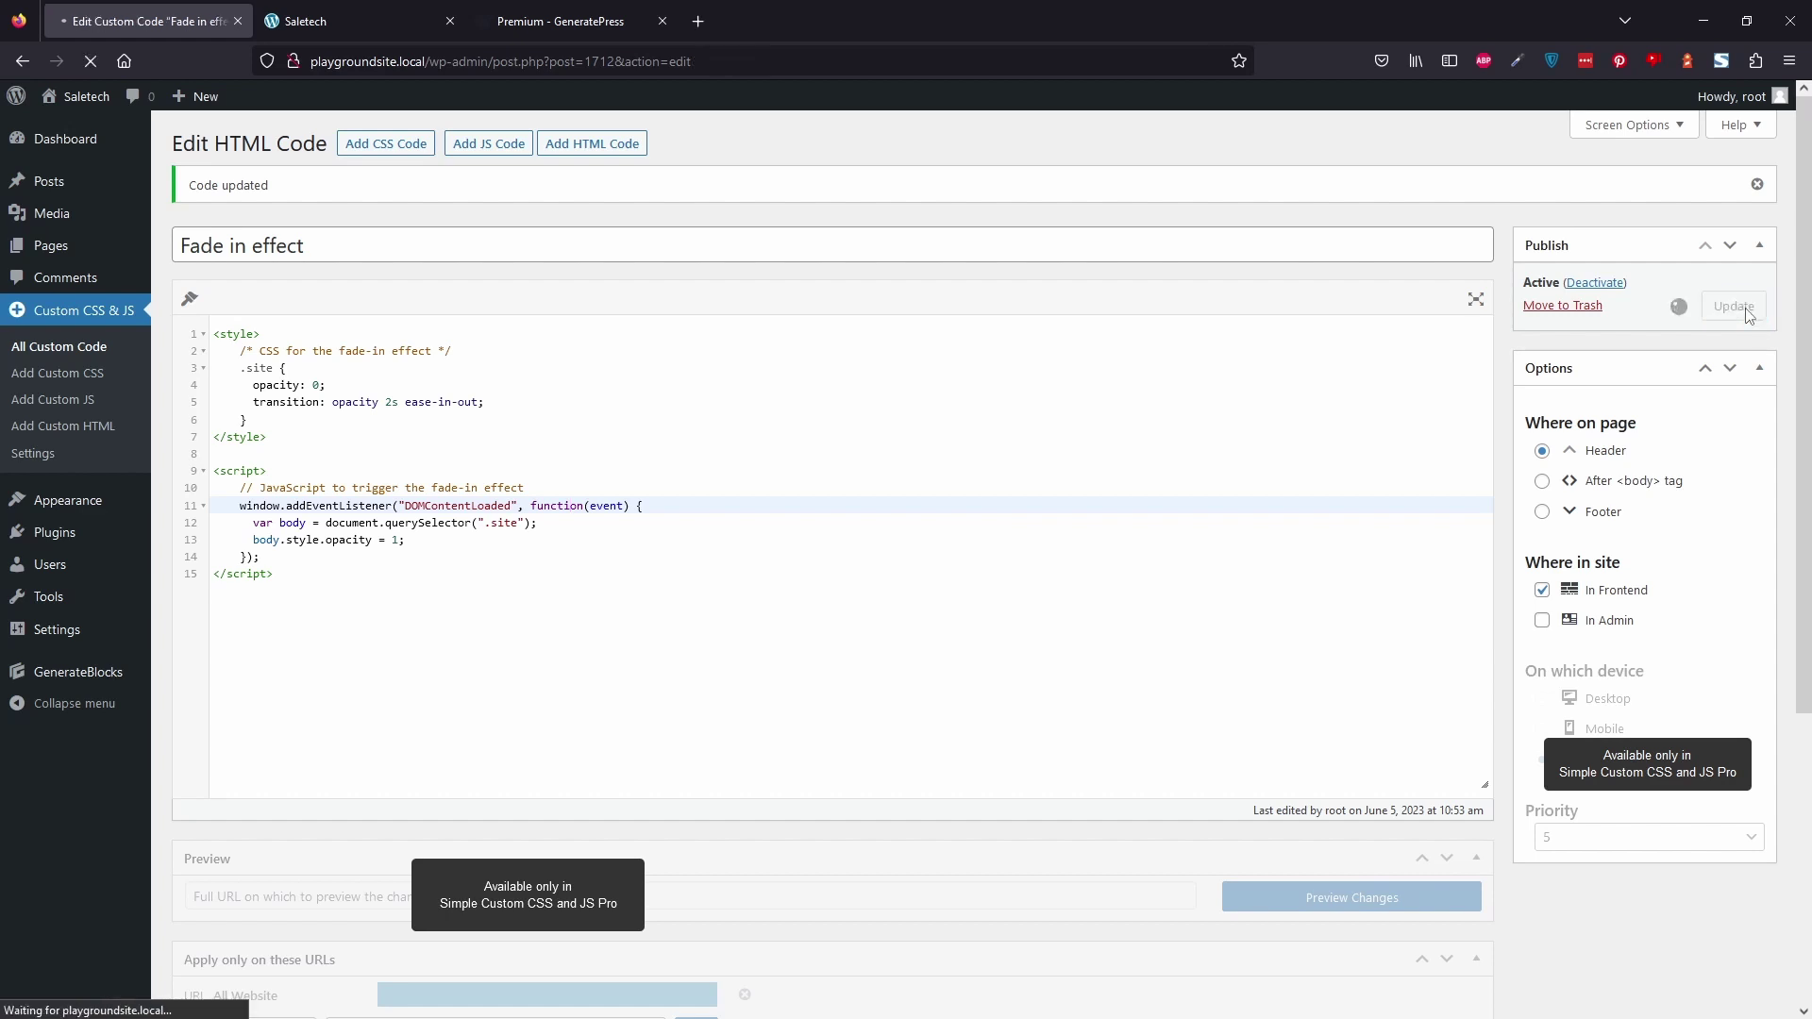
{"action": "left_click", "coordinate": [566, 21]}
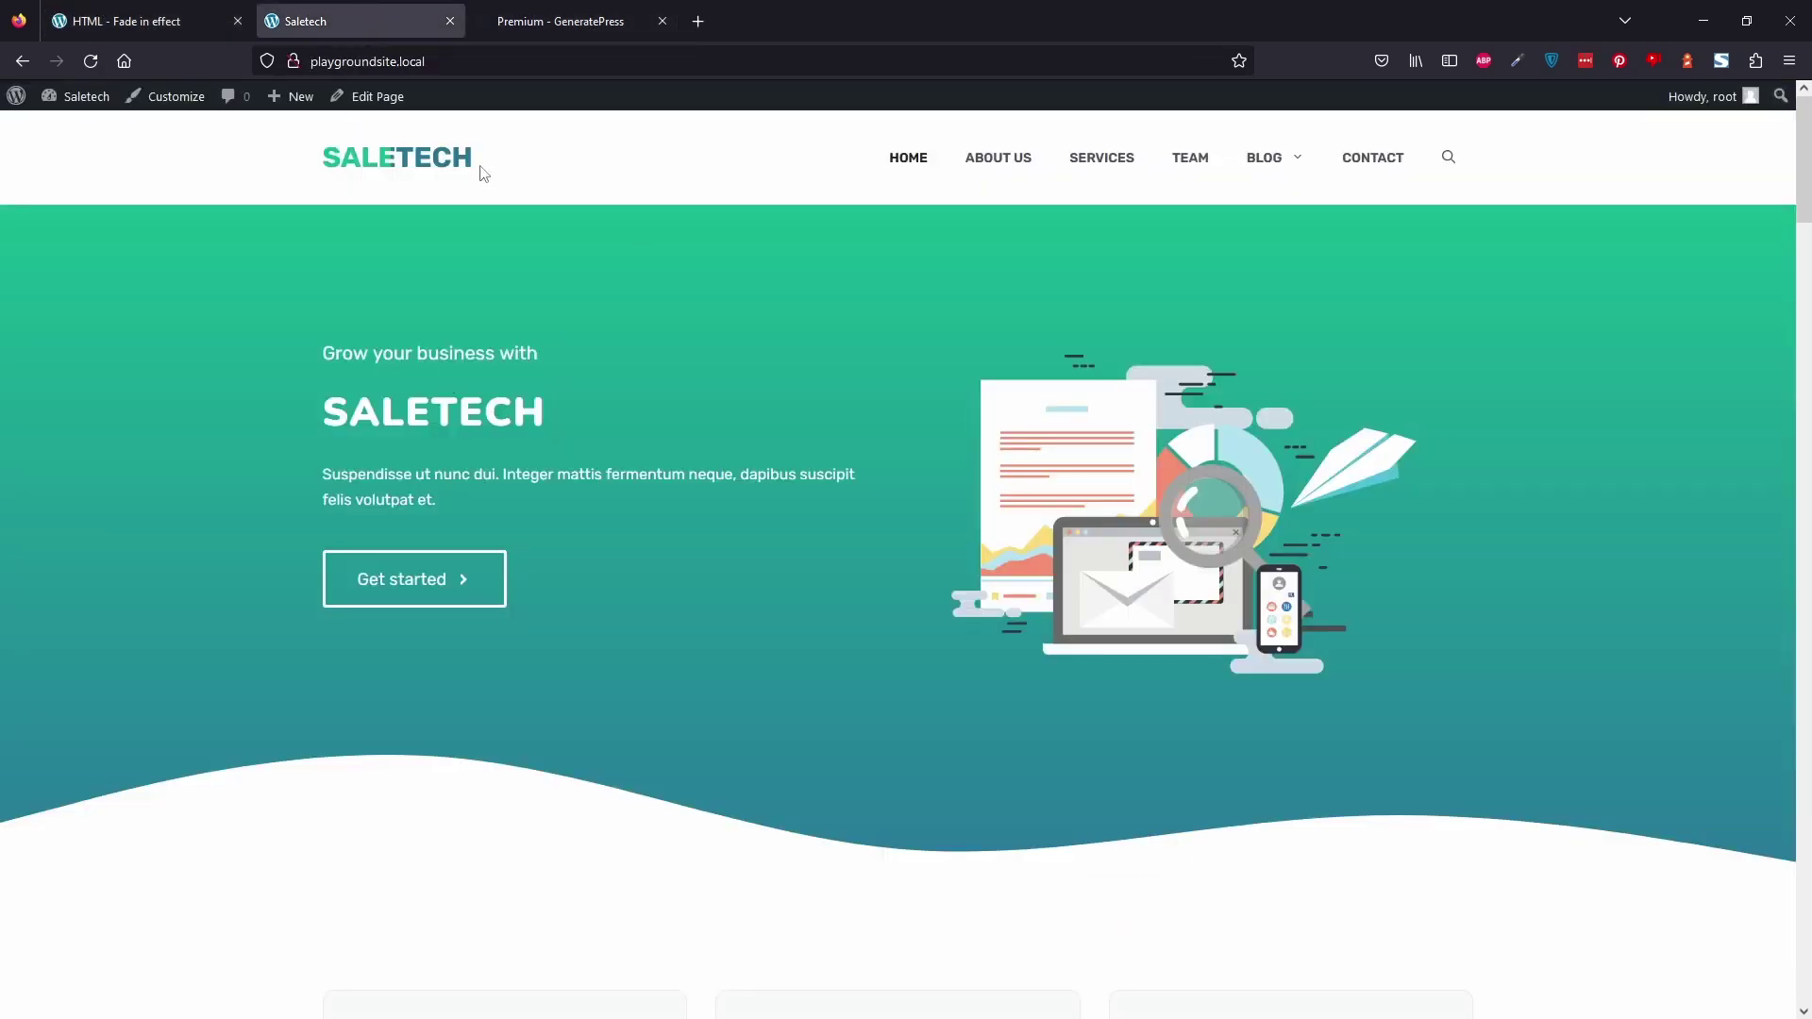
{"action": "left_click", "coordinate": [400, 162]}
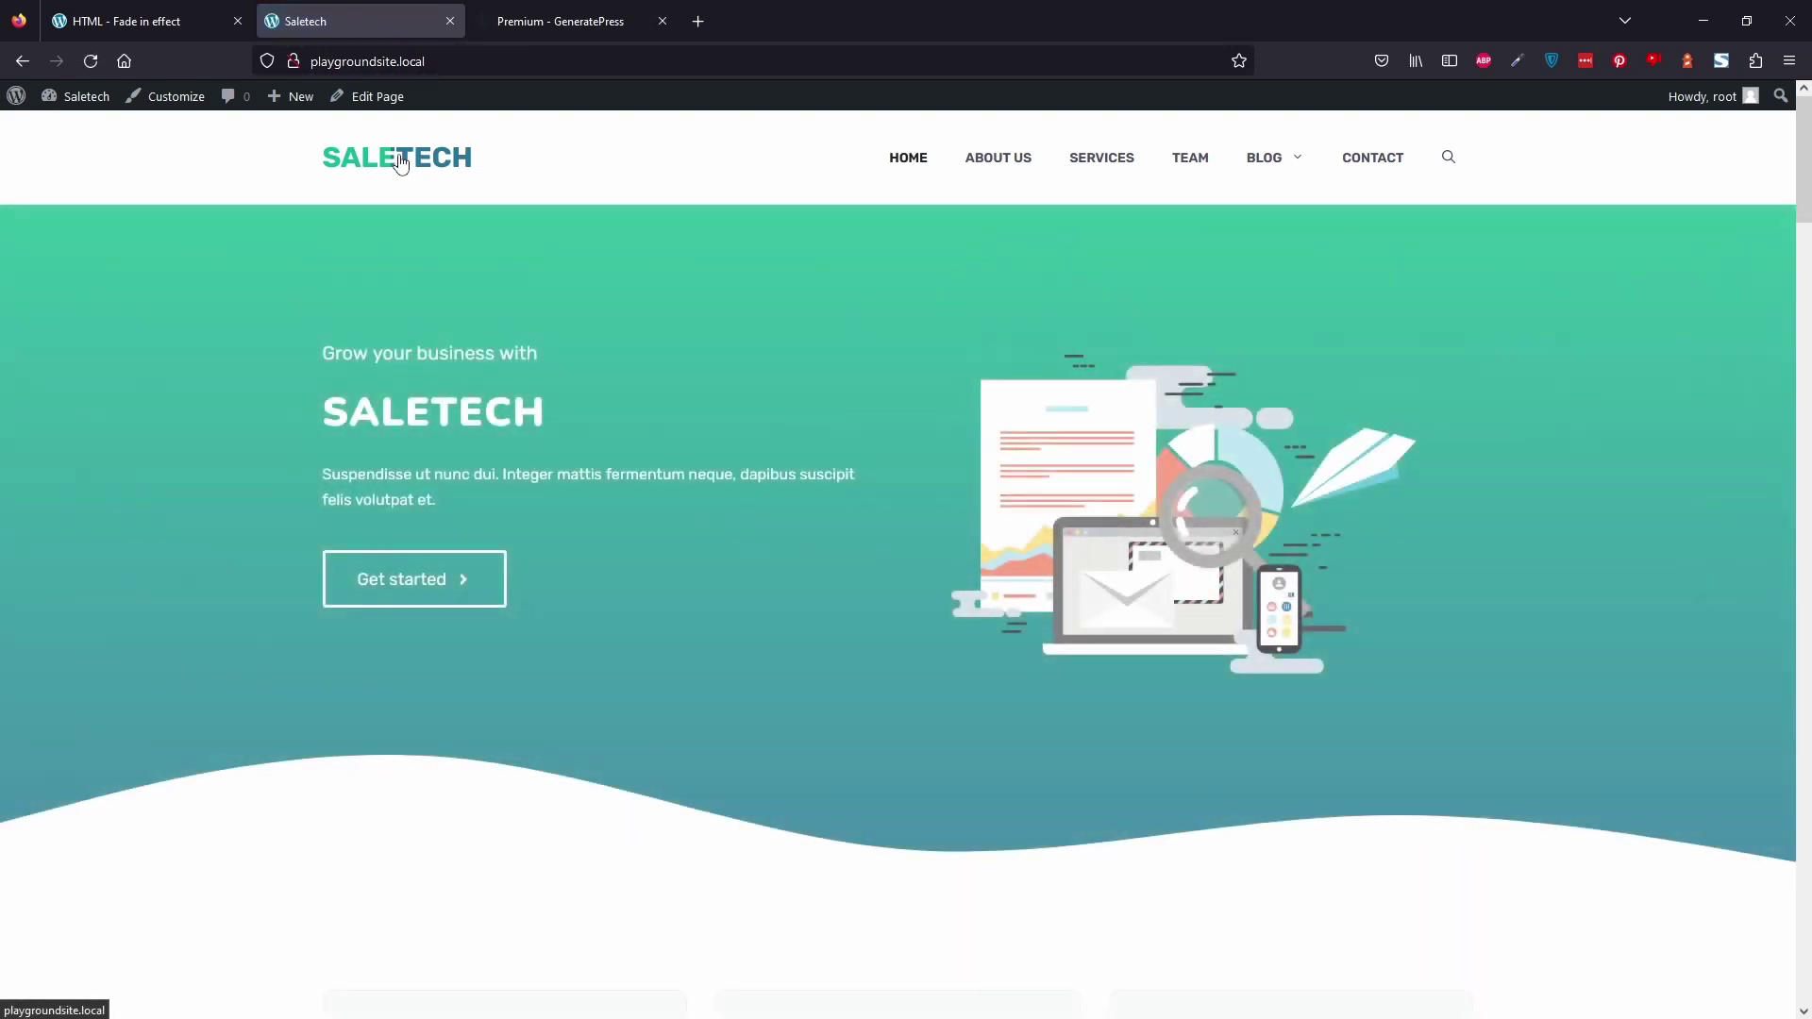